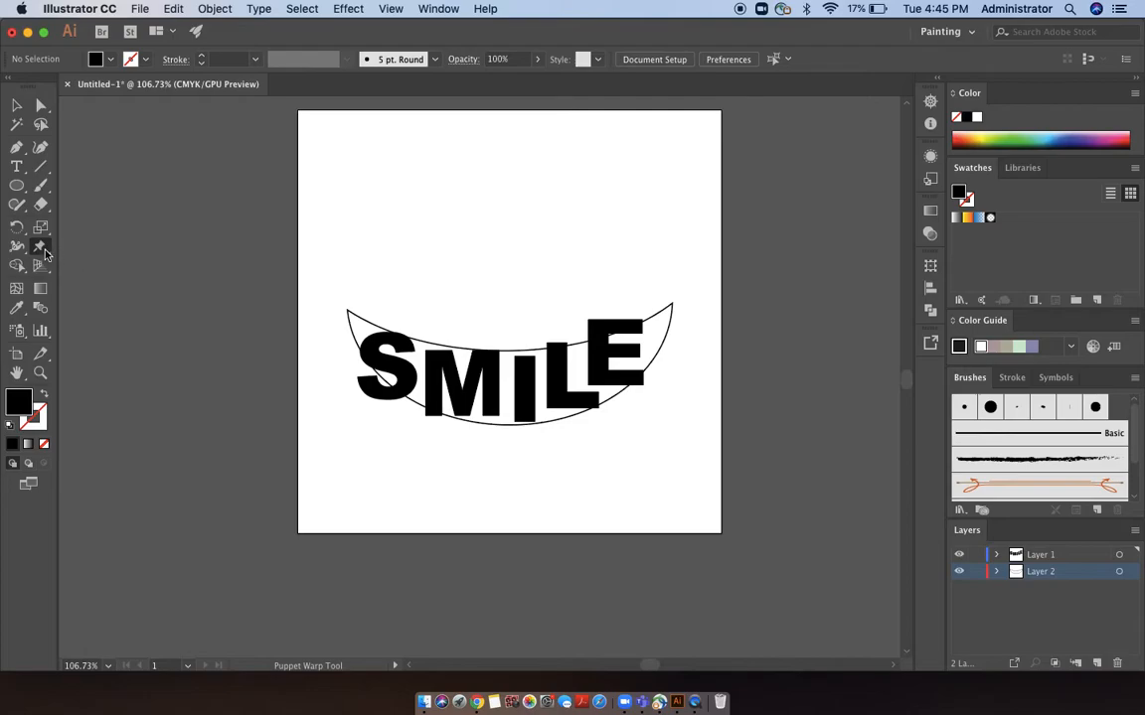
Examine the smile-shaped outline behind the SMILE lettering.
{"action": "left_click", "coordinate": [41, 249]}
{"action": "left_click", "coordinate": [16, 104]}
{"action": "scroll", "coordinate": [503, 375], "scroll_direction": "up", "scroll_amount": 3}
{"action": "scroll", "coordinate": [502, 375], "scroll_direction": "down", "scroll_amount": 3}
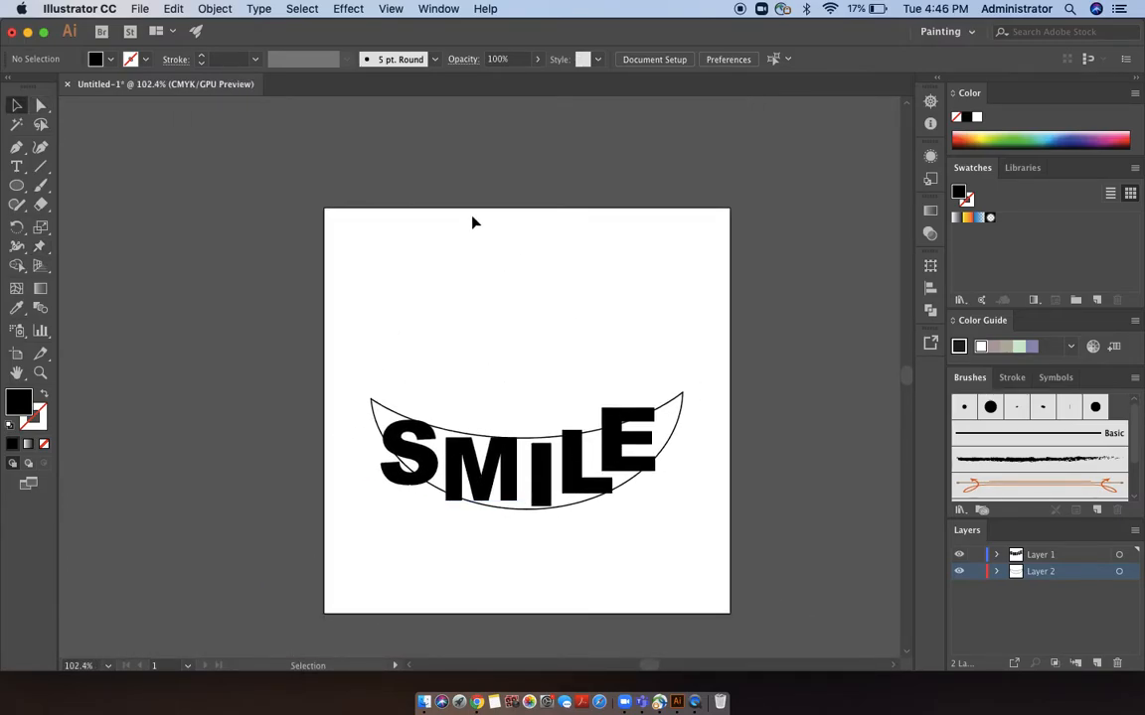
{"action": "scroll", "coordinate": [497, 353], "scroll_direction": "up", "scroll_amount": 4}
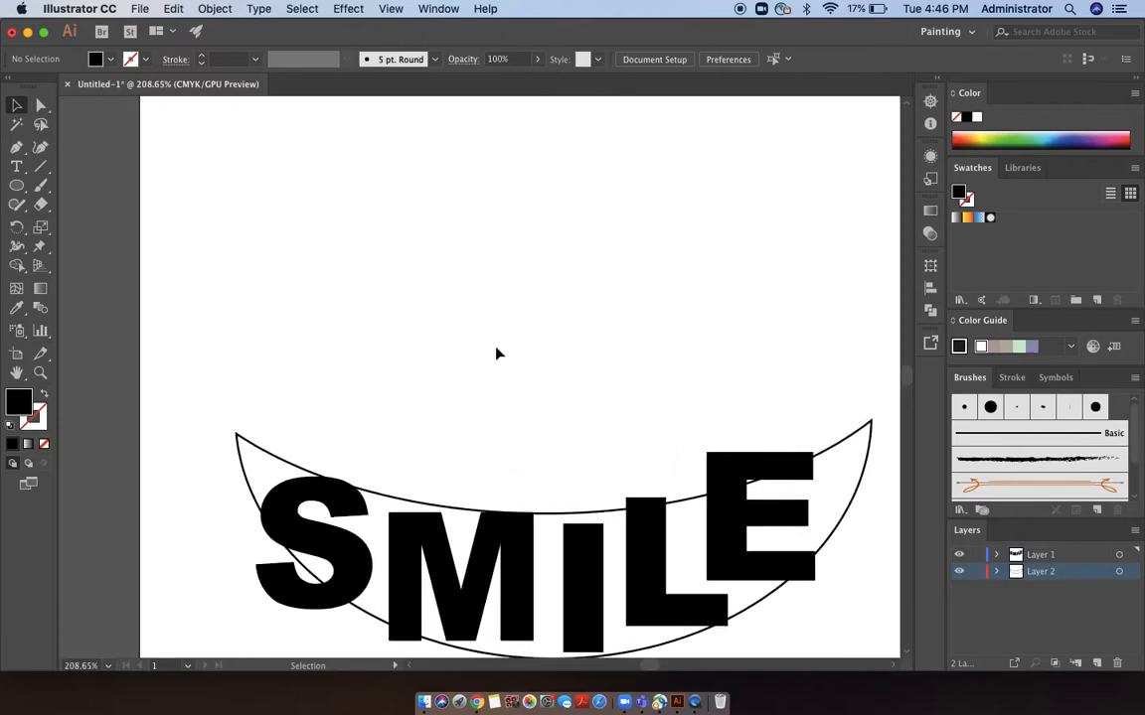
{"action": "scroll", "coordinate": [497, 354], "scroll_direction": "down", "scroll_amount": 3}
{"action": "scroll", "coordinate": [496, 353], "scroll_direction": "right", "scroll_amount": 1}
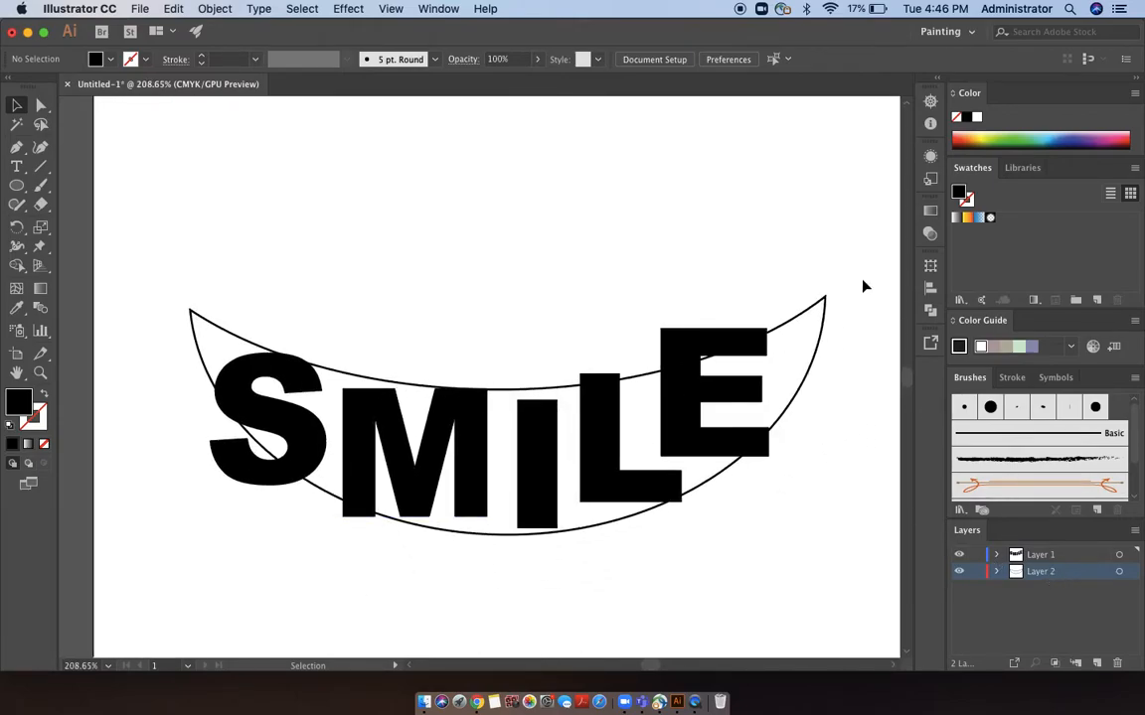
{"action": "left_click", "coordinate": [821, 336]}
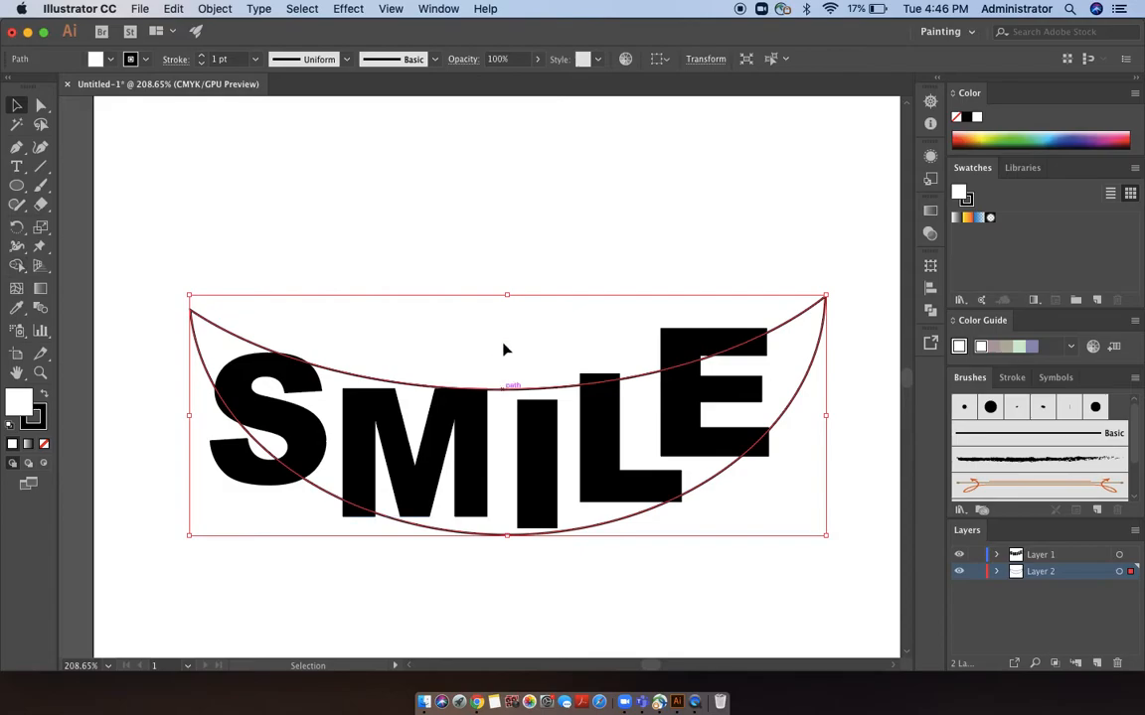
{"action": "left_click", "coordinate": [15, 104]}
{"action": "left_click", "coordinate": [102, 171]}
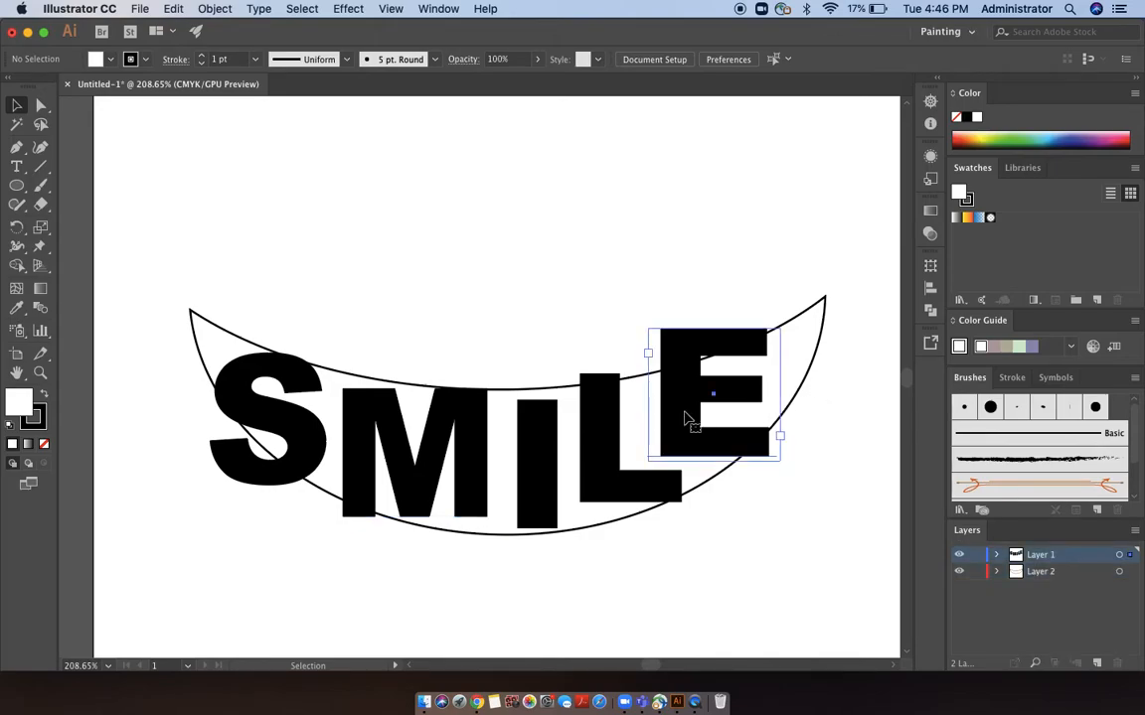
Select the letter S and hide Layer 2 with the smile outline.
{"action": "left_click", "coordinate": [684, 416]}
{"action": "left_click", "coordinate": [299, 439]}
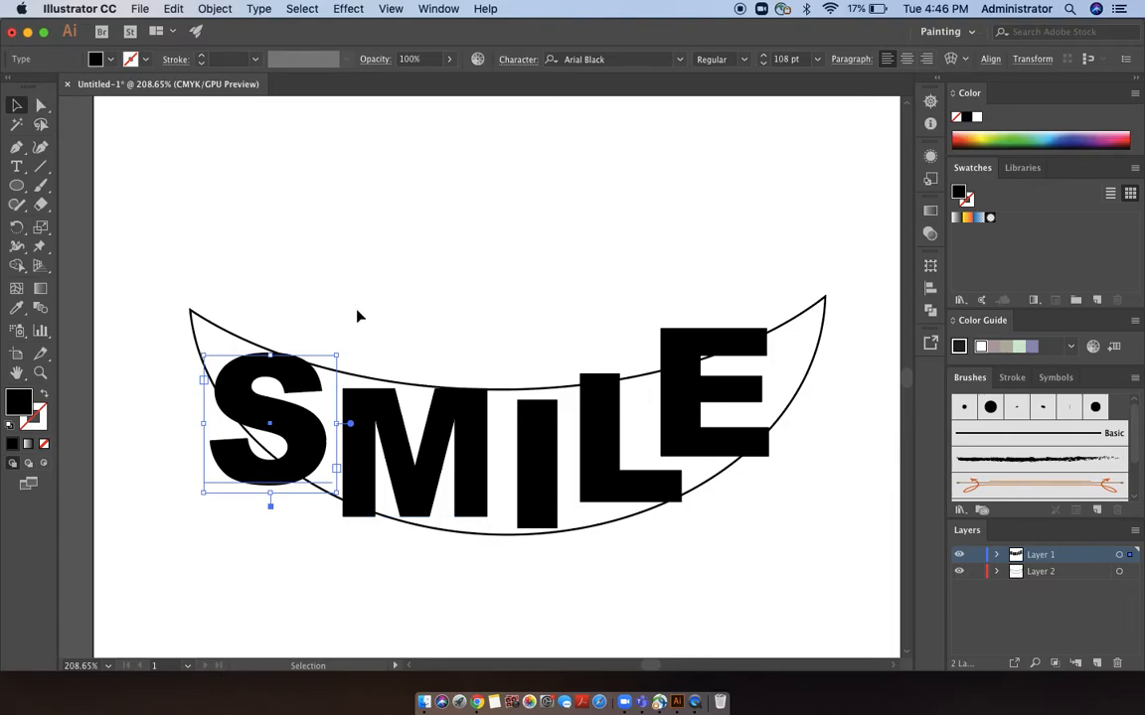
{"action": "left_click", "coordinate": [41, 249]}
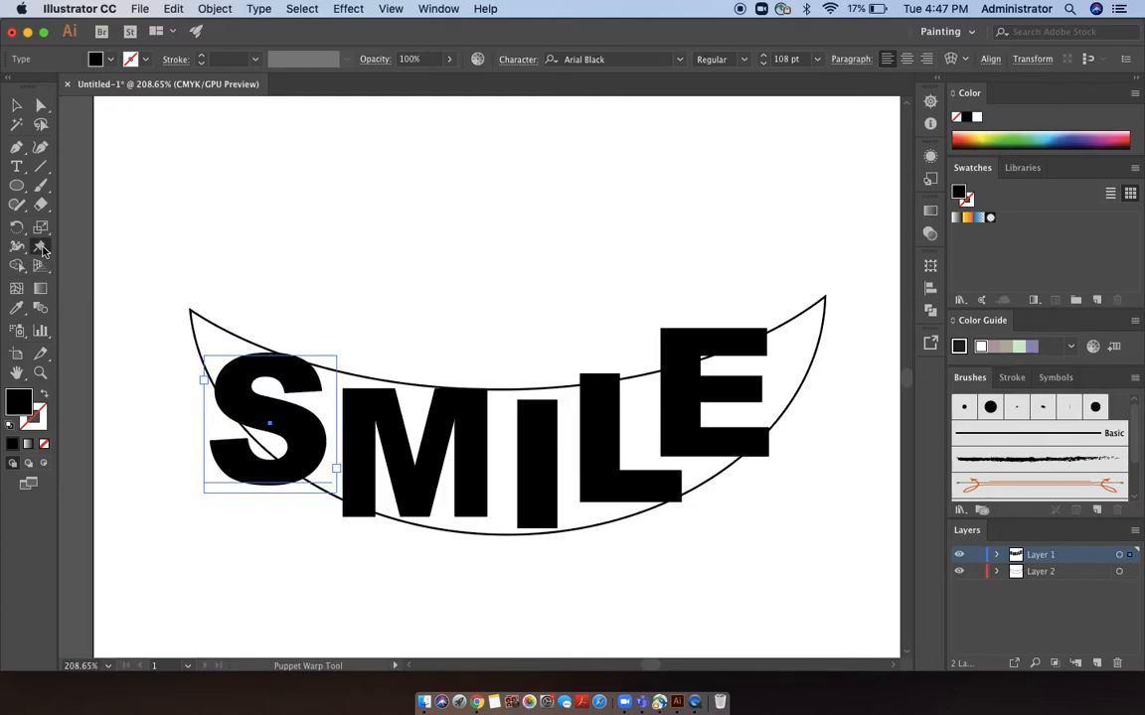
{"action": "left_click", "coordinate": [16, 104]}
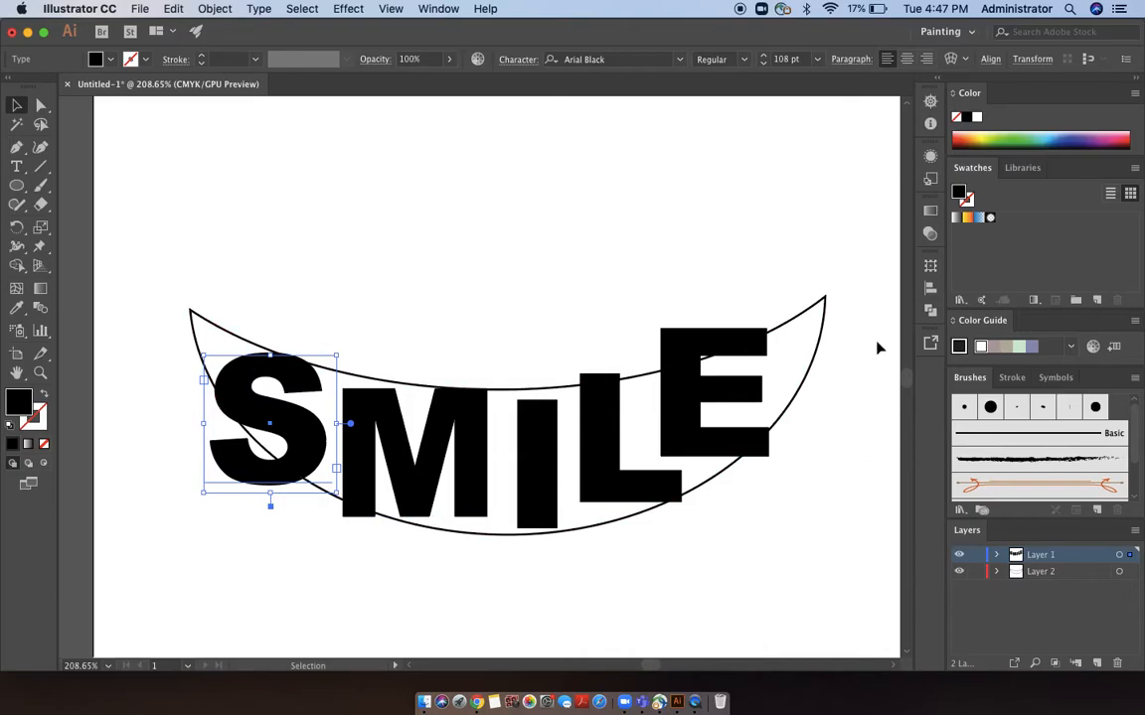
{"action": "left_click", "coordinate": [959, 574]}
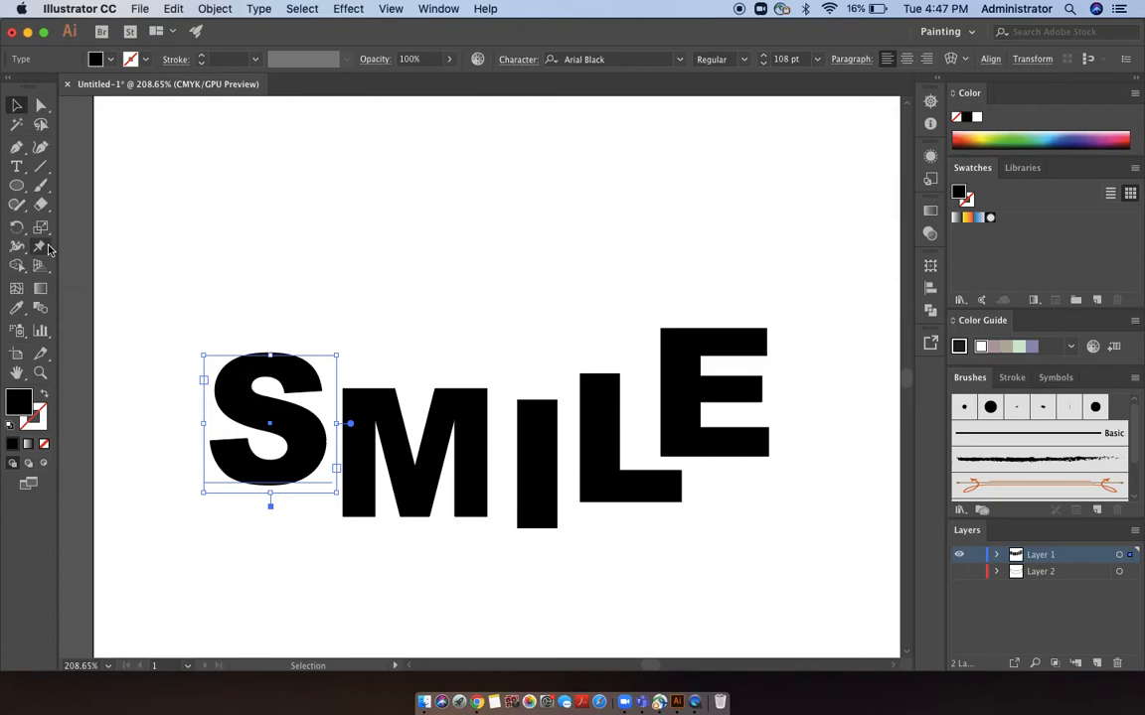
Place Puppet Warp pins on both corners of the S's upper terminal and both corners of its lower terminal.
{"action": "scroll", "coordinate": [238, 427], "scroll_direction": "up", "scroll_amount": 3}
{"action": "scroll", "coordinate": [239, 427], "scroll_direction": "up", "scroll_amount": 2}
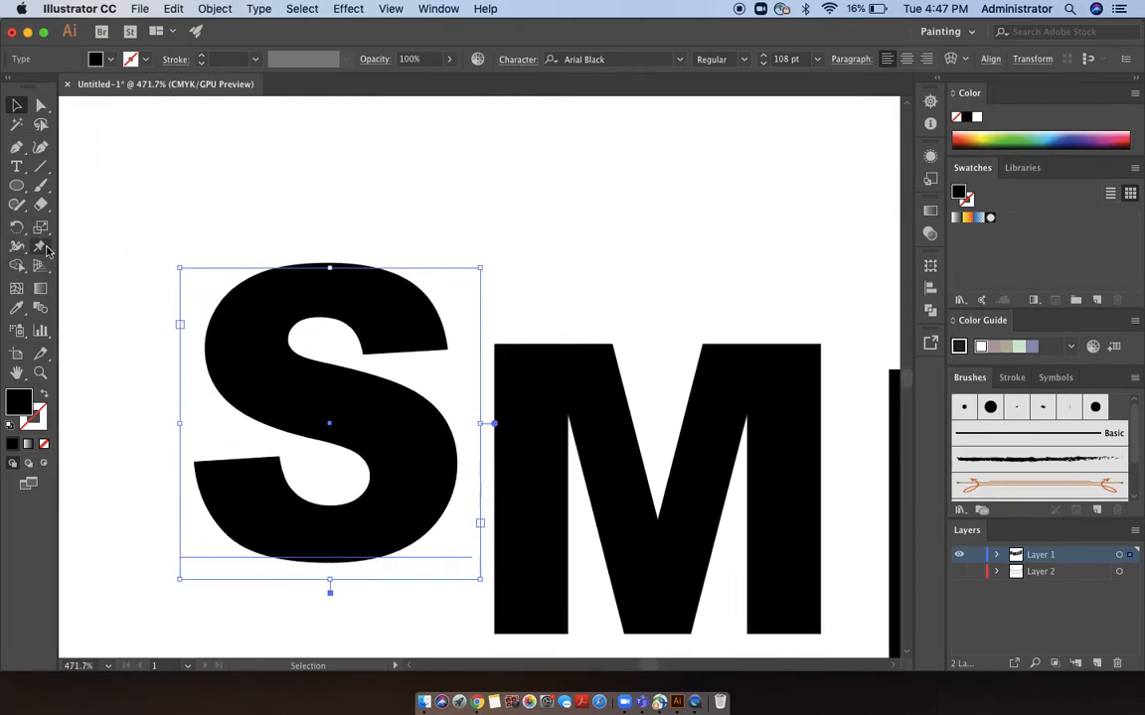
{"action": "left_click", "coordinate": [44, 248]}
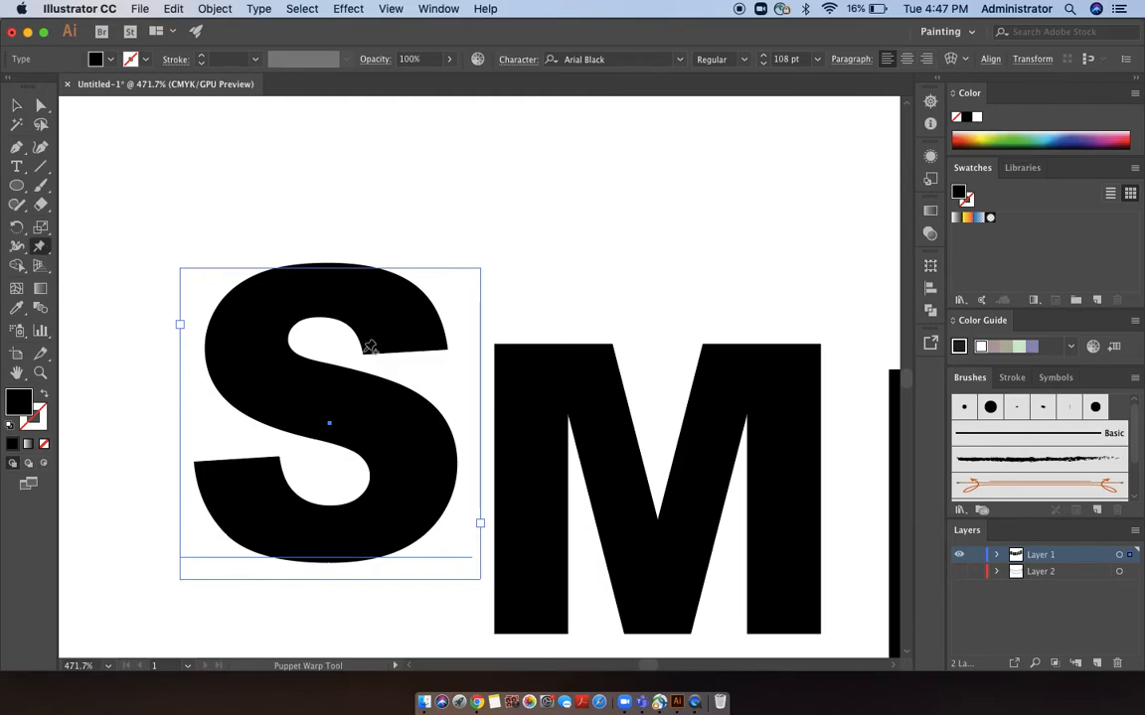
{"action": "scroll", "coordinate": [369, 347], "scroll_direction": "up", "scroll_amount": 4}
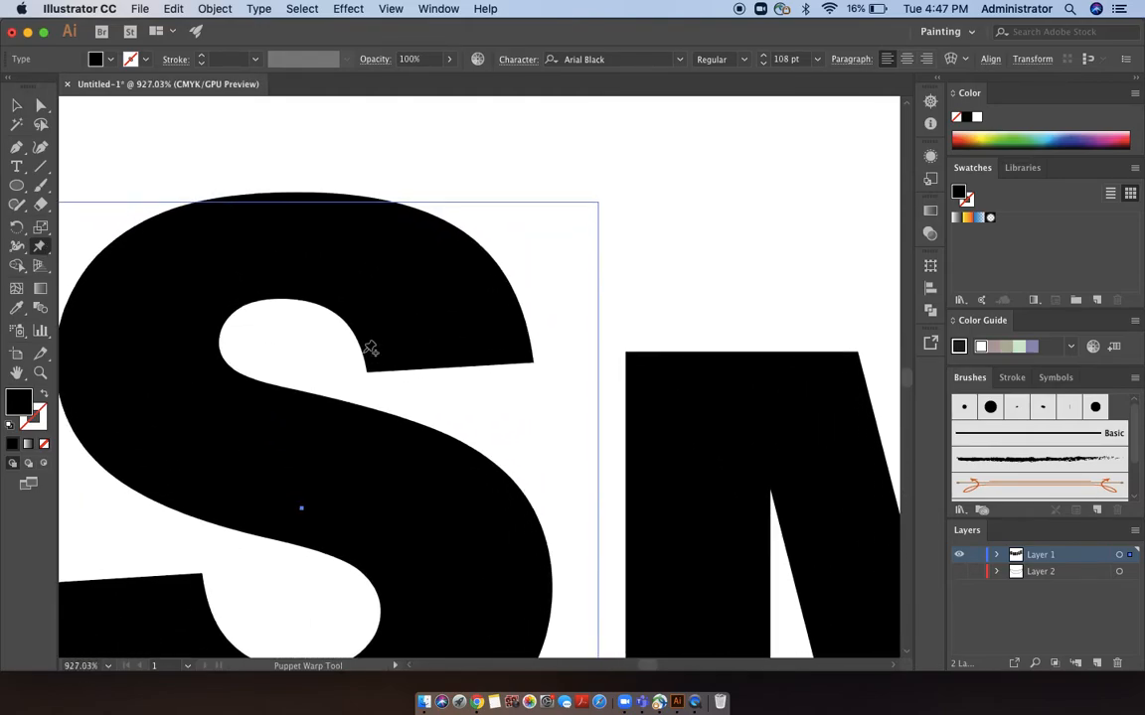
{"action": "left_click", "coordinate": [367, 363]}
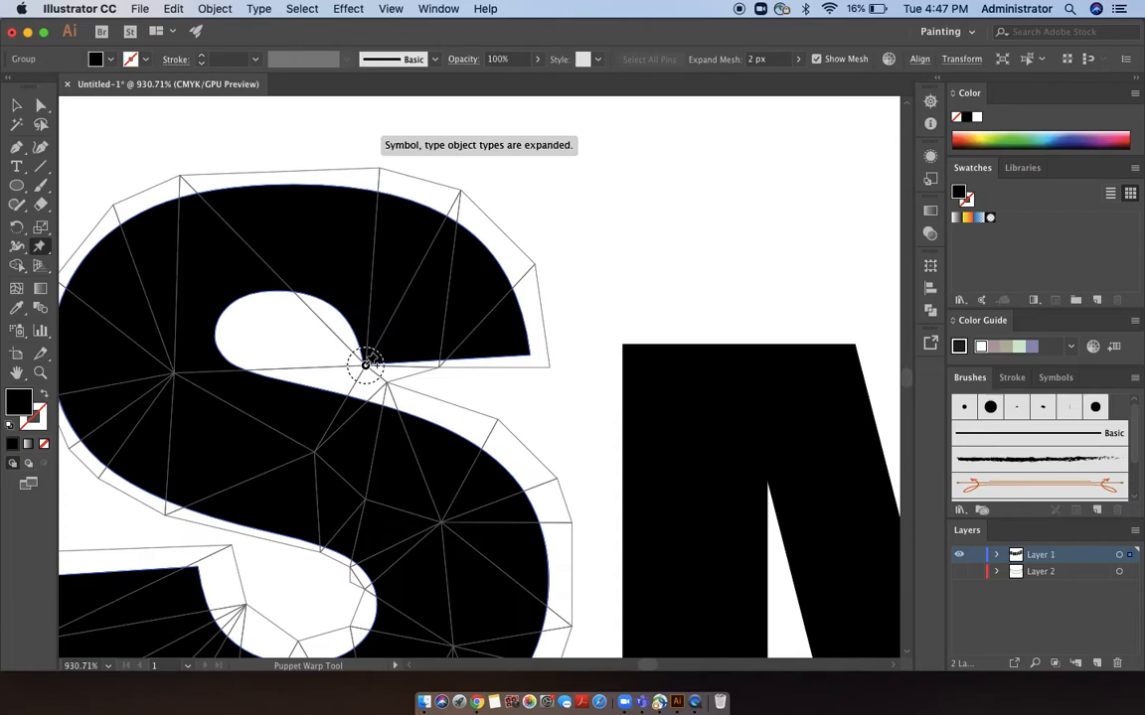
{"action": "scroll", "coordinate": [431, 376], "scroll_direction": "down", "scroll_amount": 3}
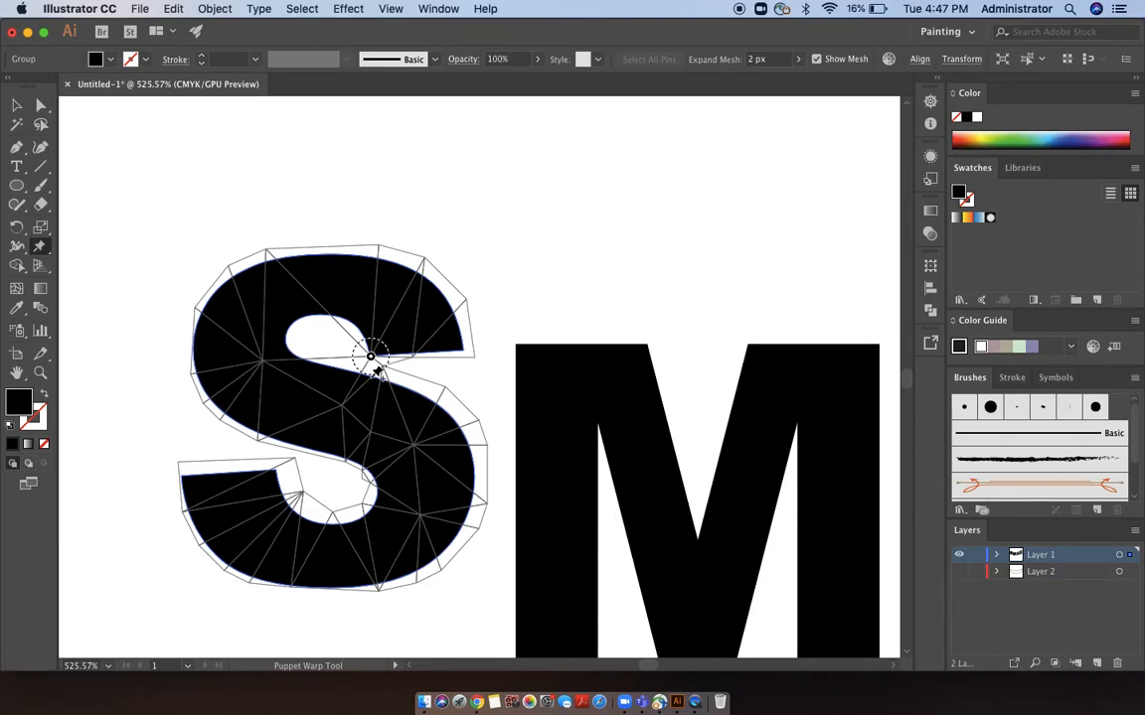
{"action": "scroll", "coordinate": [376, 368], "scroll_direction": "up", "scroll_amount": 3}
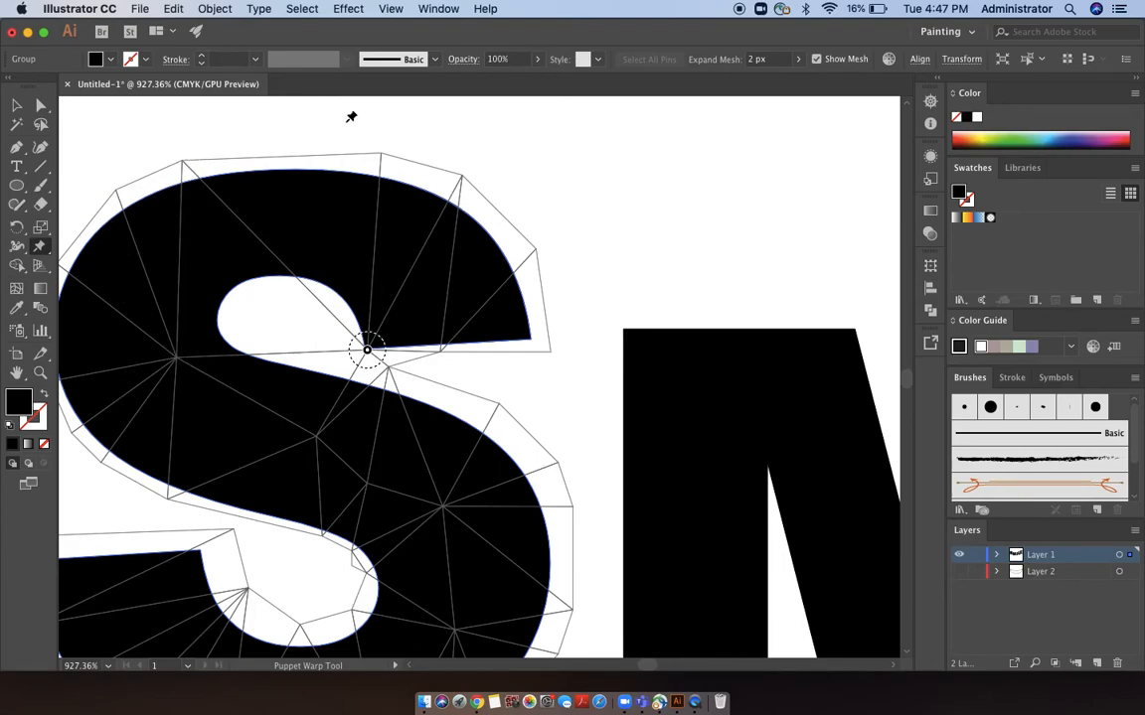
{"action": "left_click", "coordinate": [529, 338]}
{"action": "scroll", "coordinate": [529, 338], "scroll_direction": "down", "scroll_amount": 3}
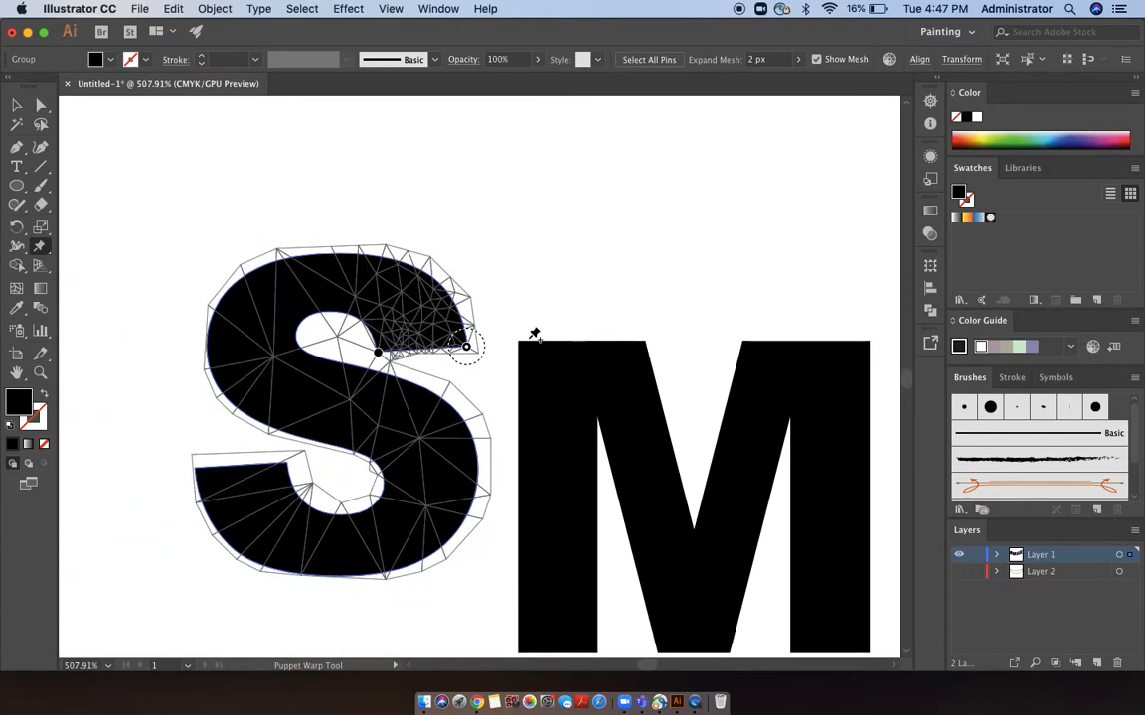
{"action": "left_click", "coordinate": [289, 461]}
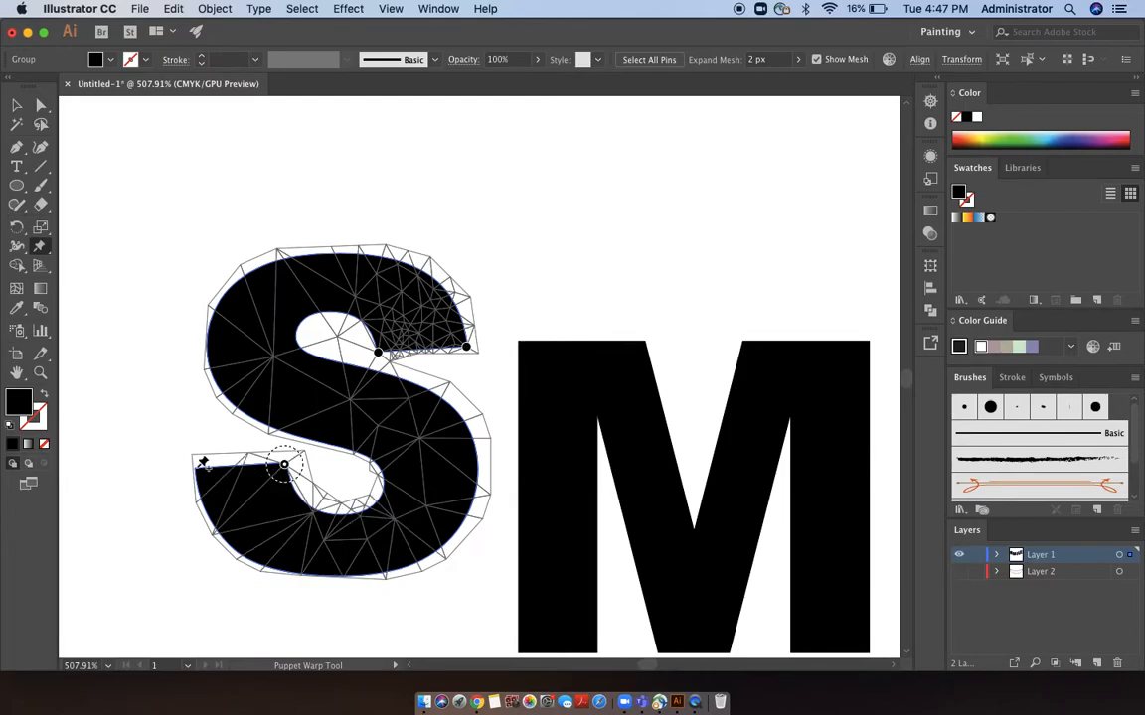
{"action": "left_click", "coordinate": [193, 472]}
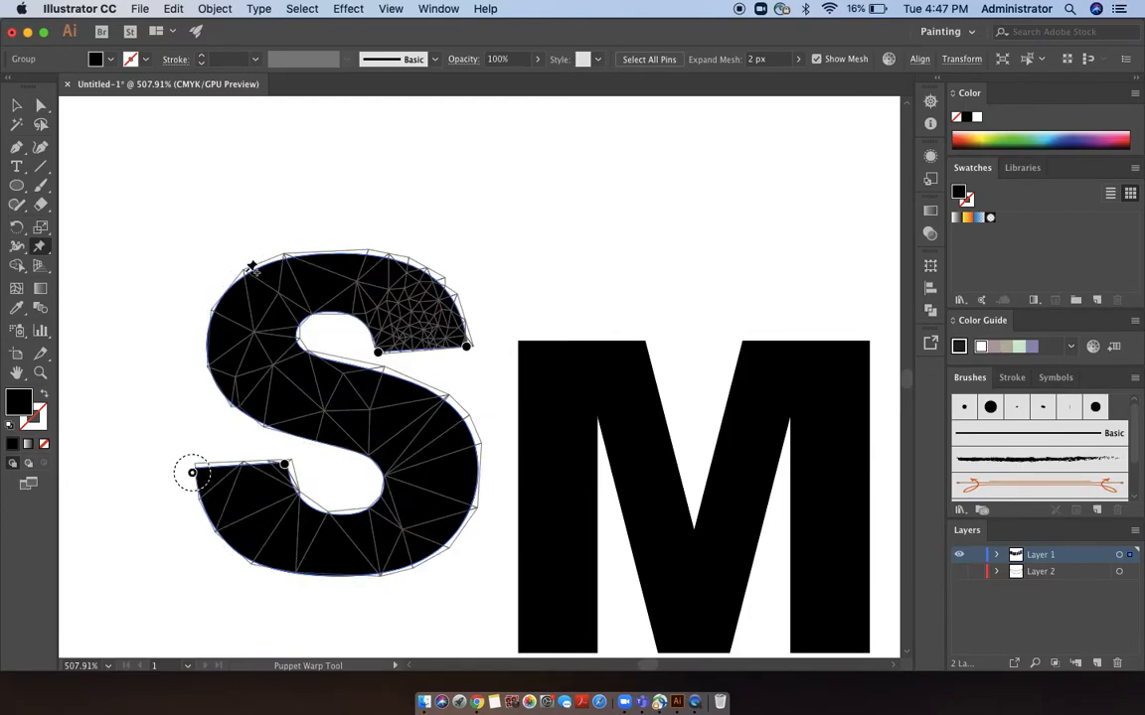
Add five Puppet Warp pins around the S's outer curves: two on the upper left, two on the right and one at the bottom left.
{"action": "left_click", "coordinate": [246, 275]}
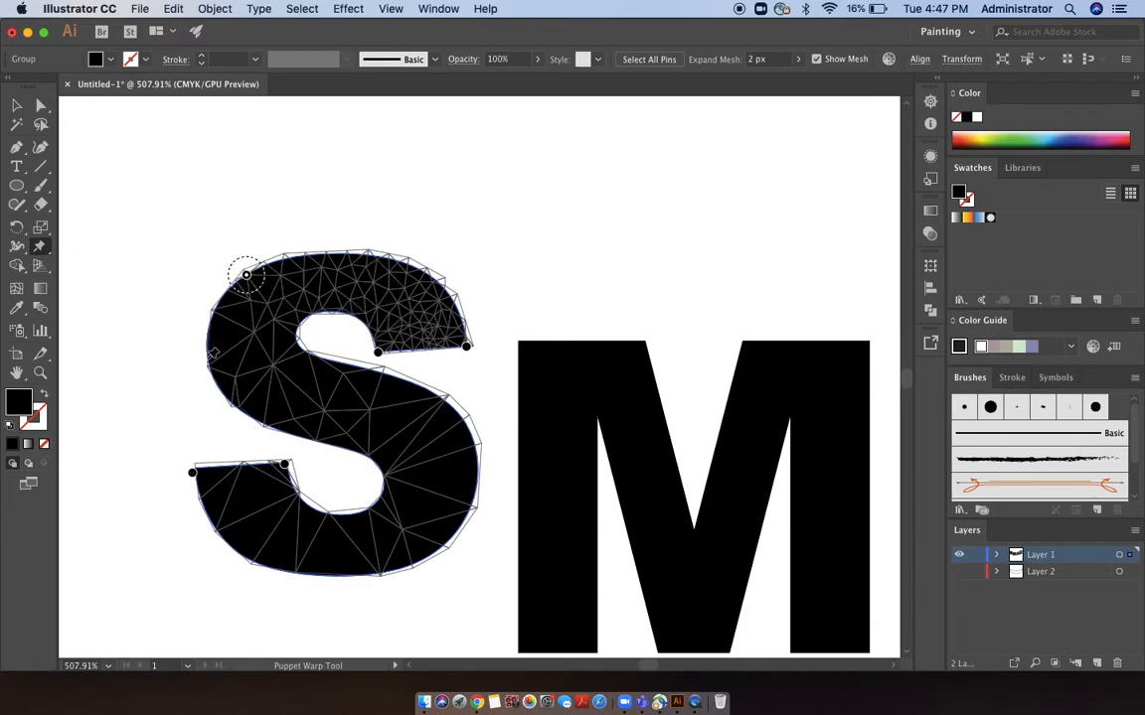
{"action": "left_click", "coordinate": [208, 364]}
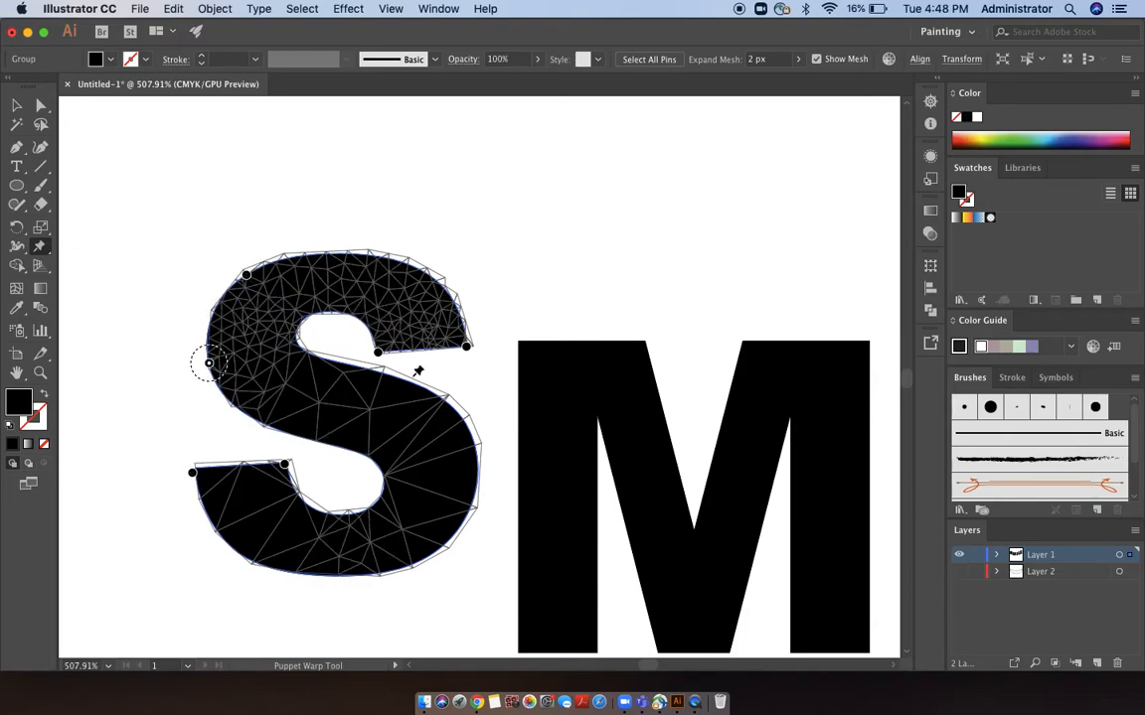
{"action": "left_click", "coordinate": [464, 427]}
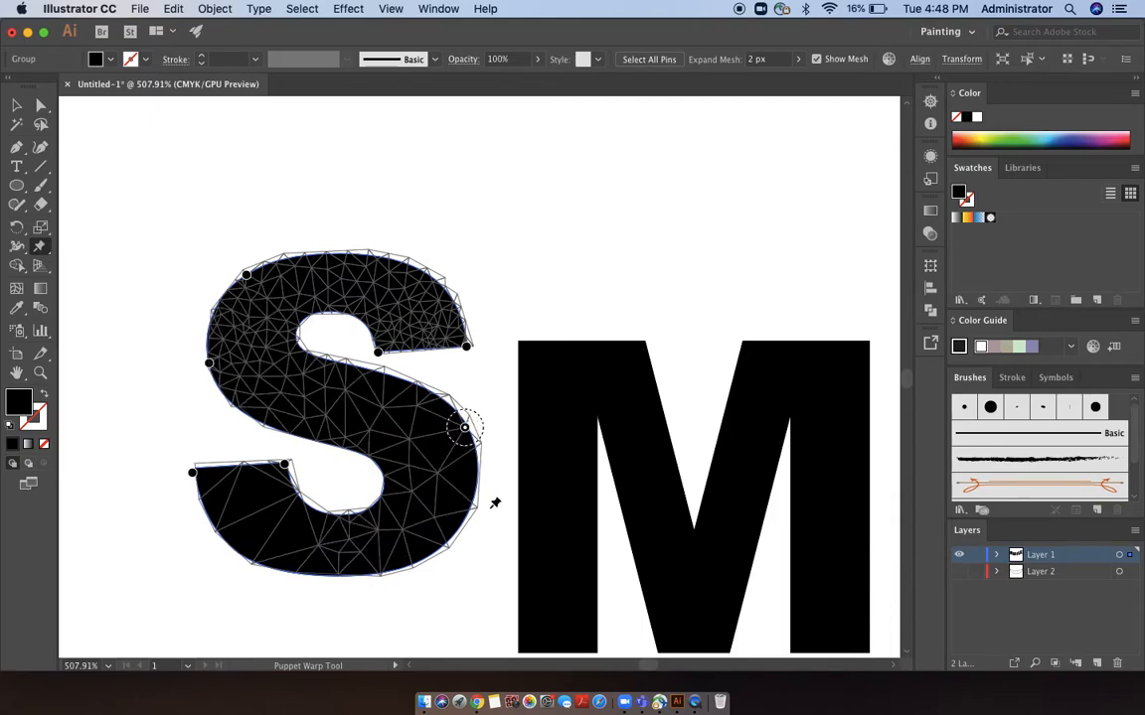
{"action": "left_click", "coordinate": [446, 543]}
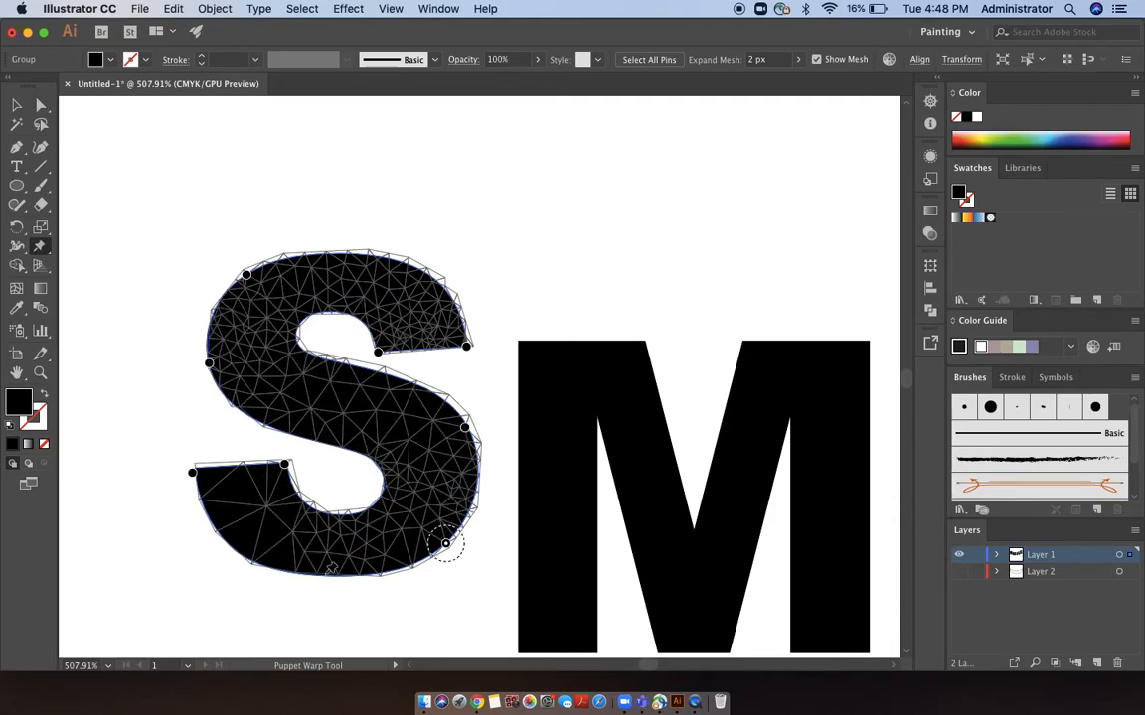
{"action": "left_click", "coordinate": [274, 567]}
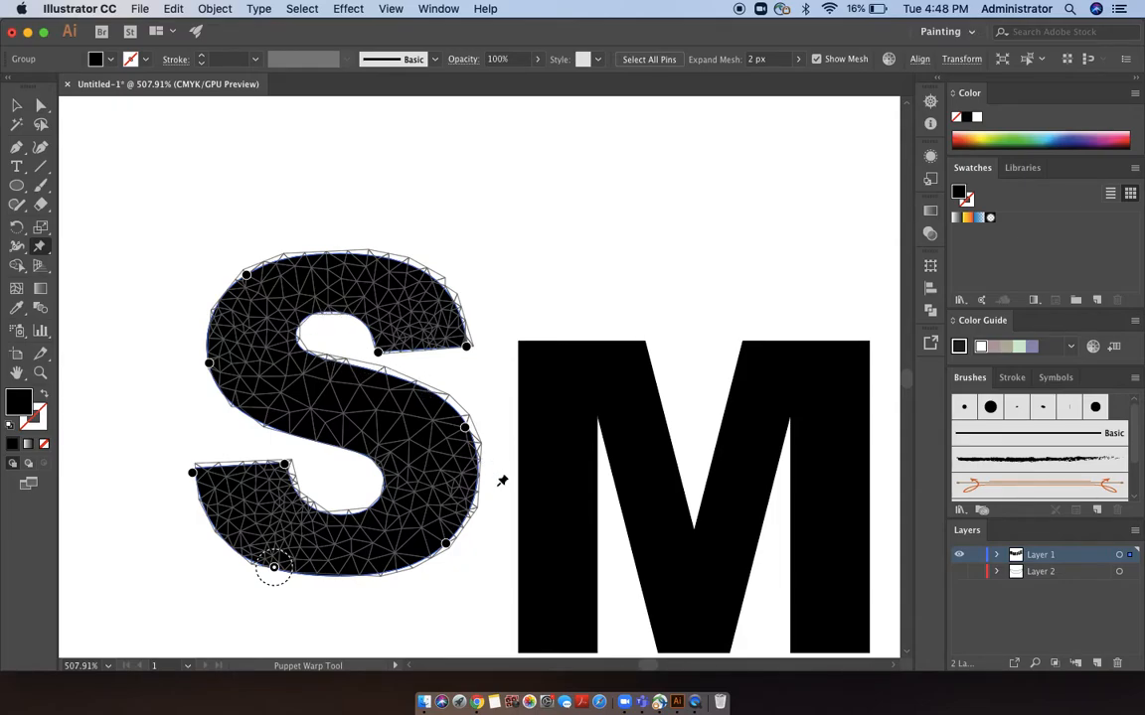
Show Layer 2 with the smile outline behind the pinned S.
{"action": "scroll", "coordinate": [482, 489], "scroll_direction": "down", "scroll_amount": 5}
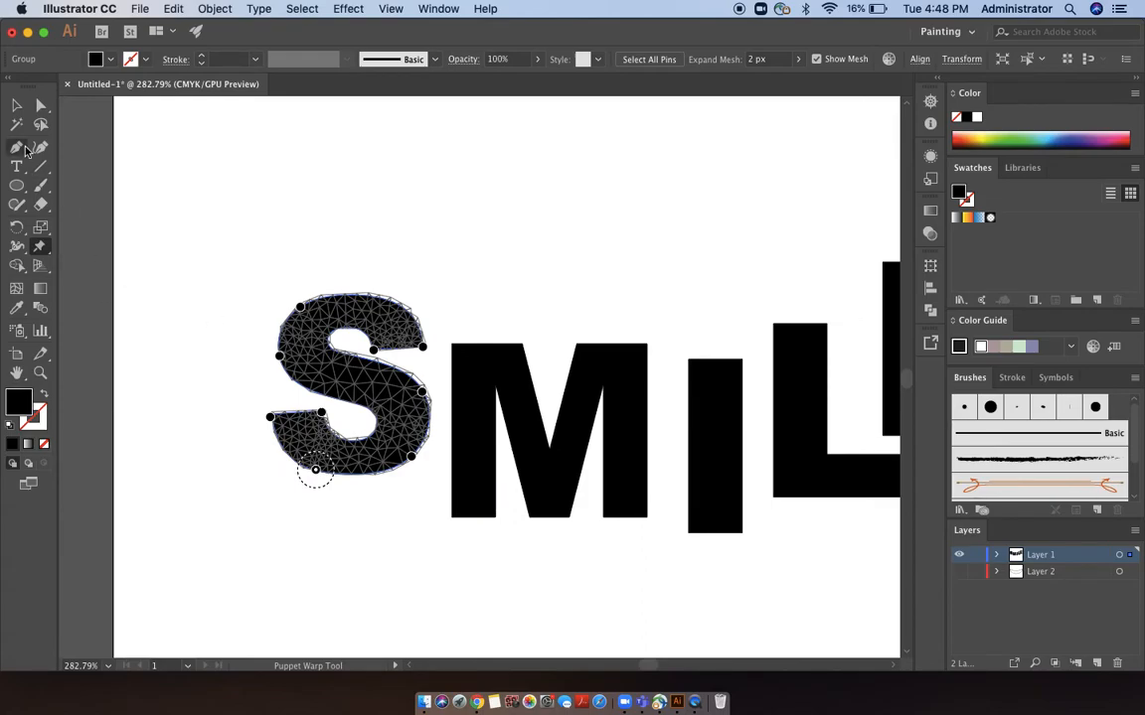
{"action": "scroll", "coordinate": [338, 328], "scroll_direction": "down", "scroll_amount": 3}
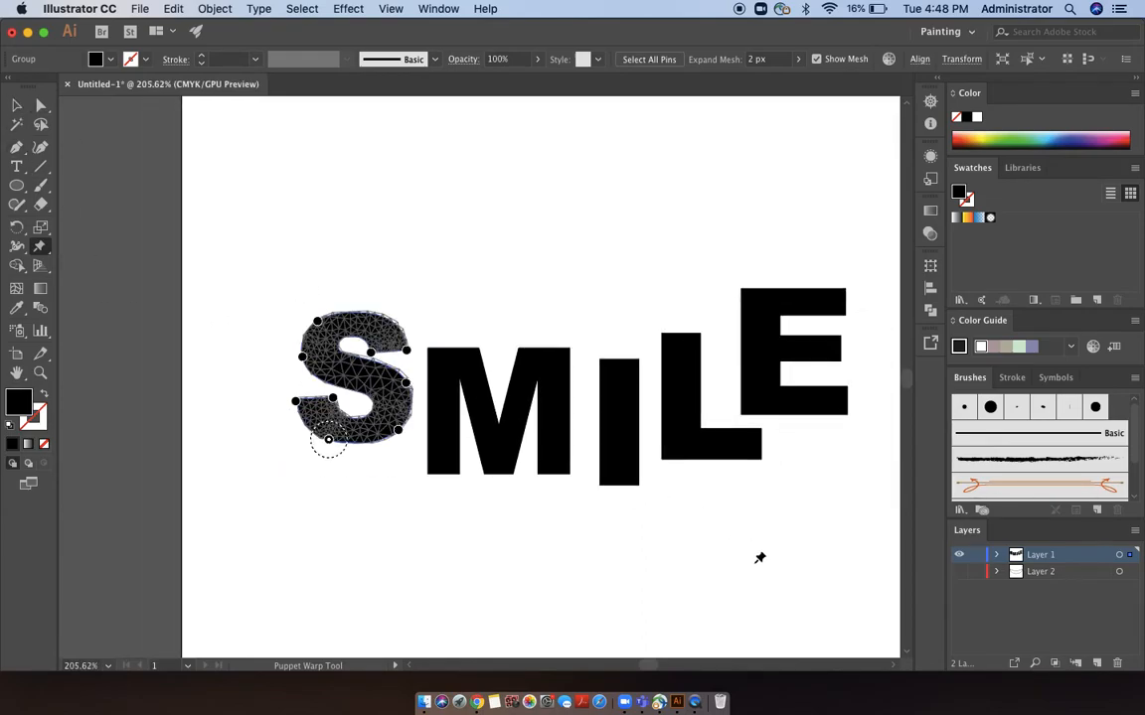
{"action": "left_click", "coordinate": [959, 572]}
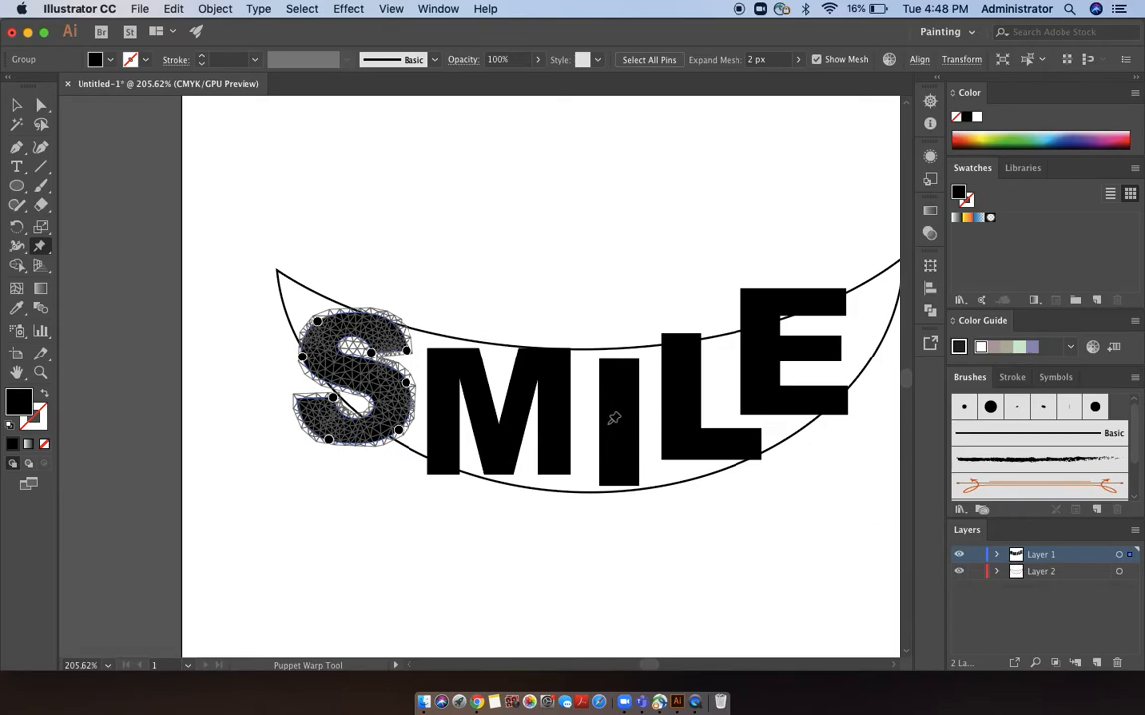
Warp the S's upper half to the smile outline, pulling its upper-left curve into the pointed corner and its upper terminal toward the M.
{"action": "scroll", "coordinate": [339, 337], "scroll_direction": "up", "scroll_amount": 4}
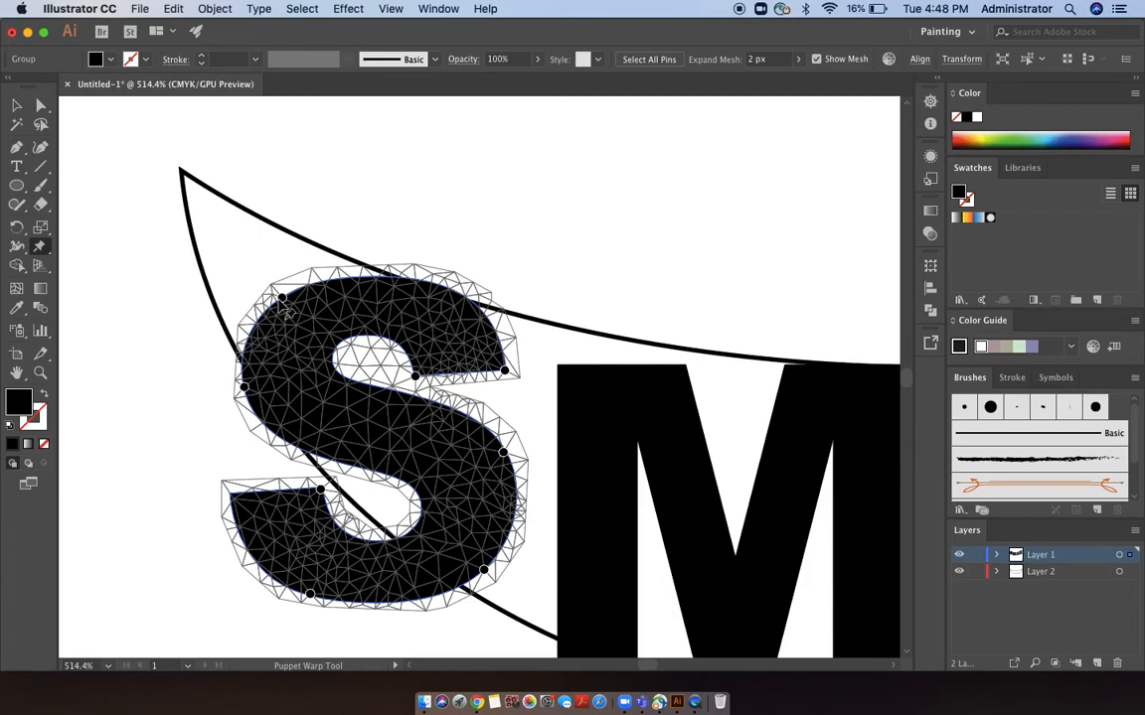
{"action": "left_click_drag", "start_coordinate": [283, 300], "coordinate": [203, 211]}
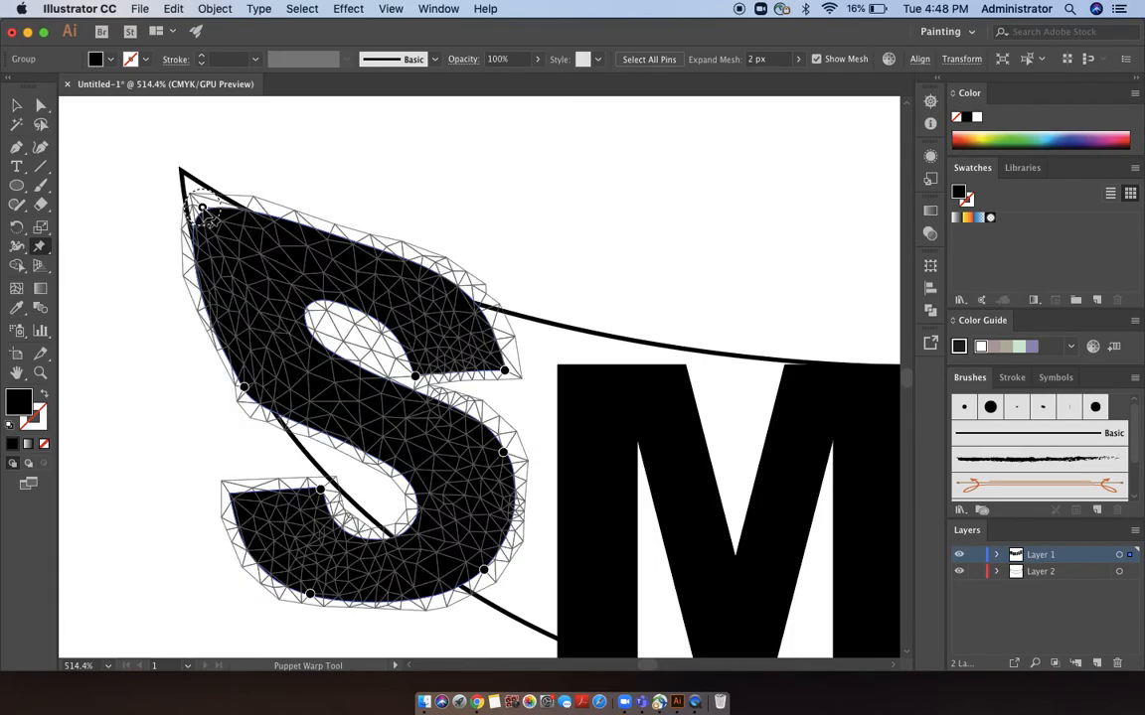
{"action": "left_click_drag", "start_coordinate": [506, 377], "coordinate": [535, 404]}
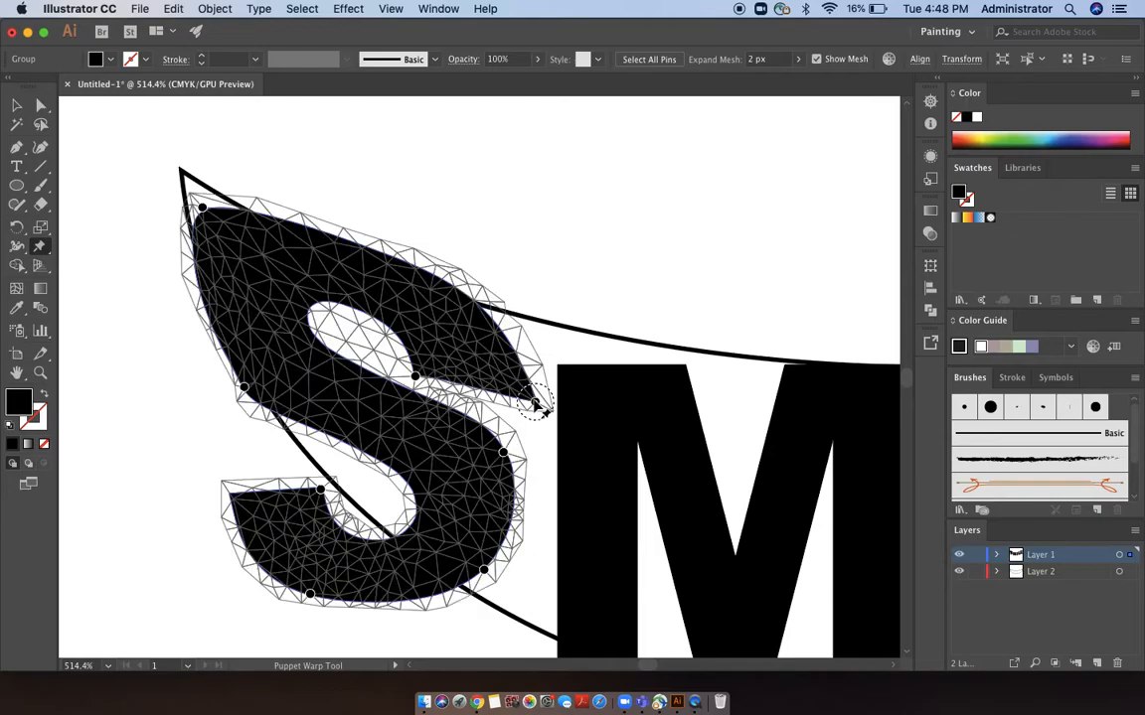
{"action": "left_click_drag", "start_coordinate": [418, 379], "coordinate": [455, 386]}
{"action": "left_click_drag", "start_coordinate": [534, 403], "coordinate": [535, 434]}
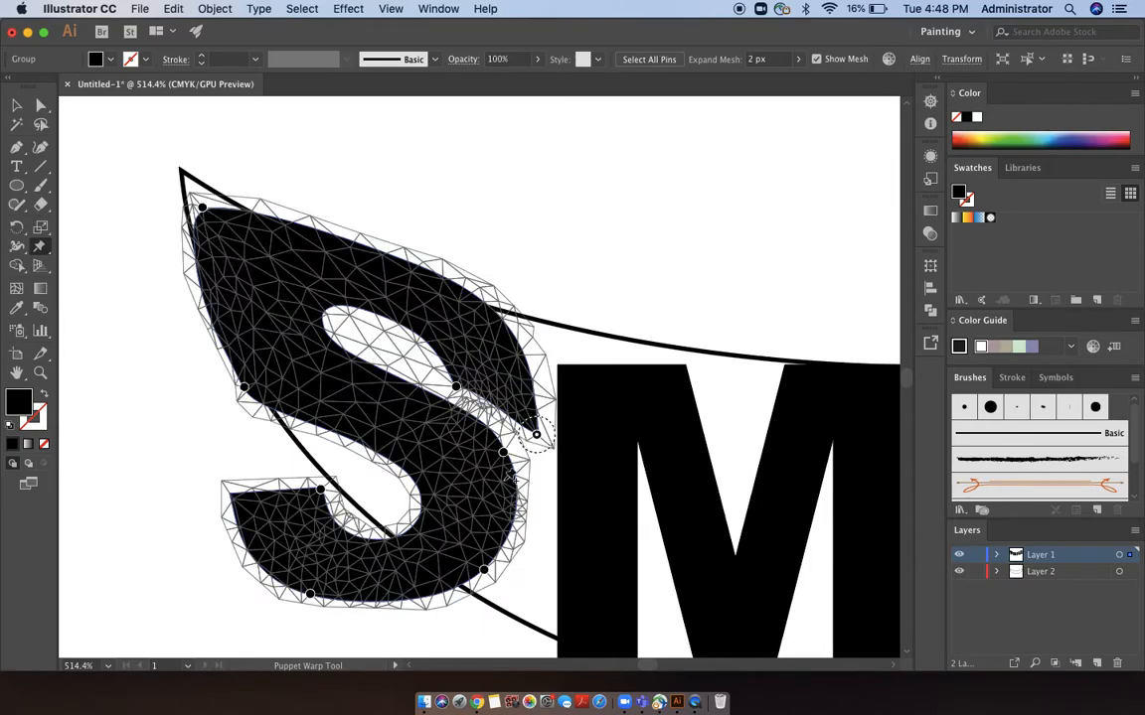
Warp the S's lower half, moving the terminal's inner corner inward, the lower-right curve toward the M and the terminal's outer corner upward.
{"action": "left_click_drag", "start_coordinate": [320, 490], "coordinate": [368, 483]}
{"action": "left_click_drag", "start_coordinate": [483, 569], "coordinate": [554, 595]}
{"action": "left_click", "coordinate": [310, 594]}
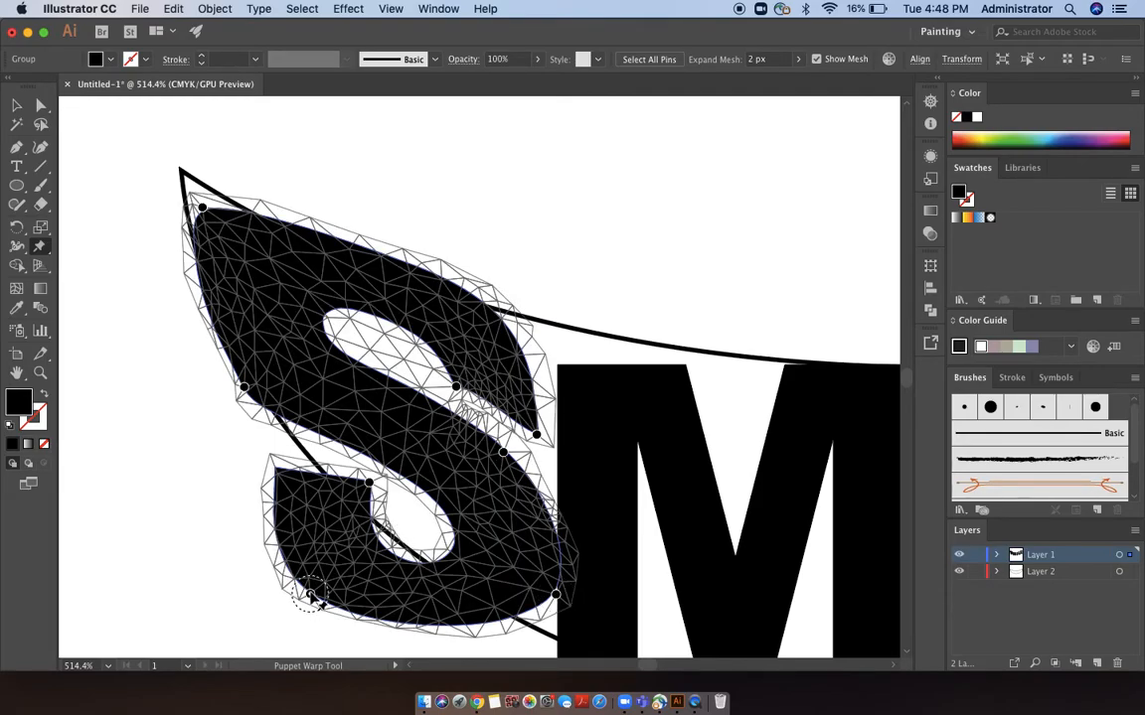
{"action": "left_click", "coordinate": [279, 466]}
{"action": "left_click_drag", "start_coordinate": [278, 467], "coordinate": [261, 434]}
{"action": "scroll", "coordinate": [493, 495], "scroll_direction": "down", "scroll_amount": 5}
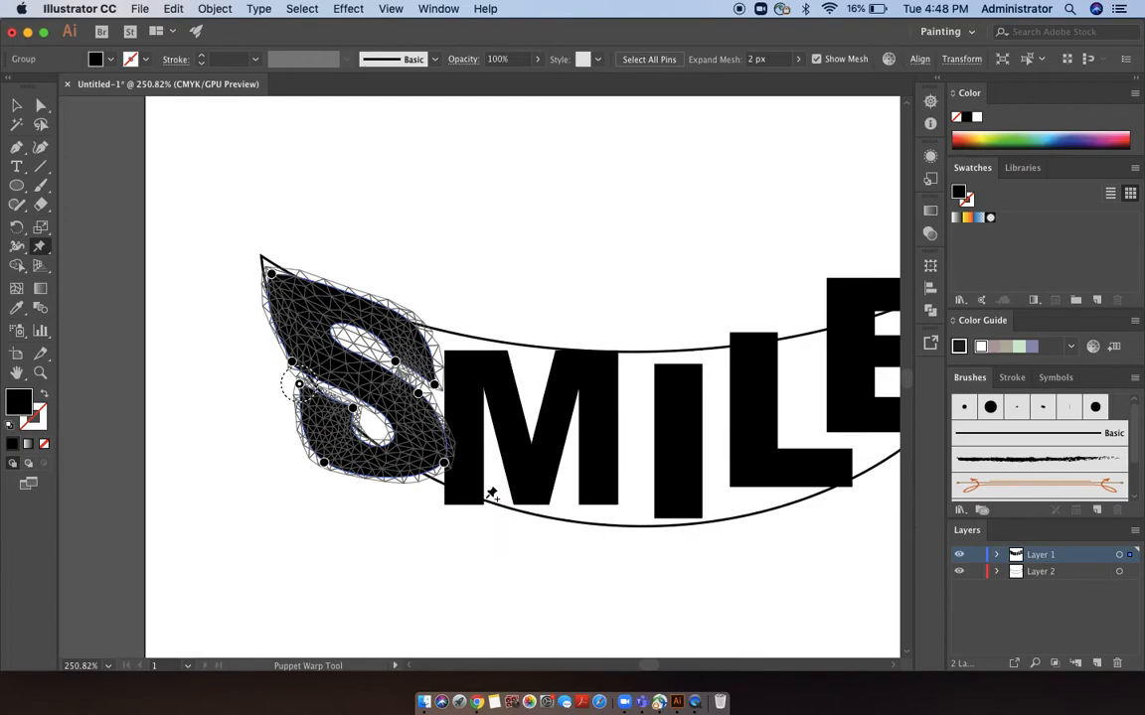
Stretch the smile outline's upper-left corner slightly outward, widening the shape to the left of the S.
{"action": "left_click", "coordinate": [16, 104]}
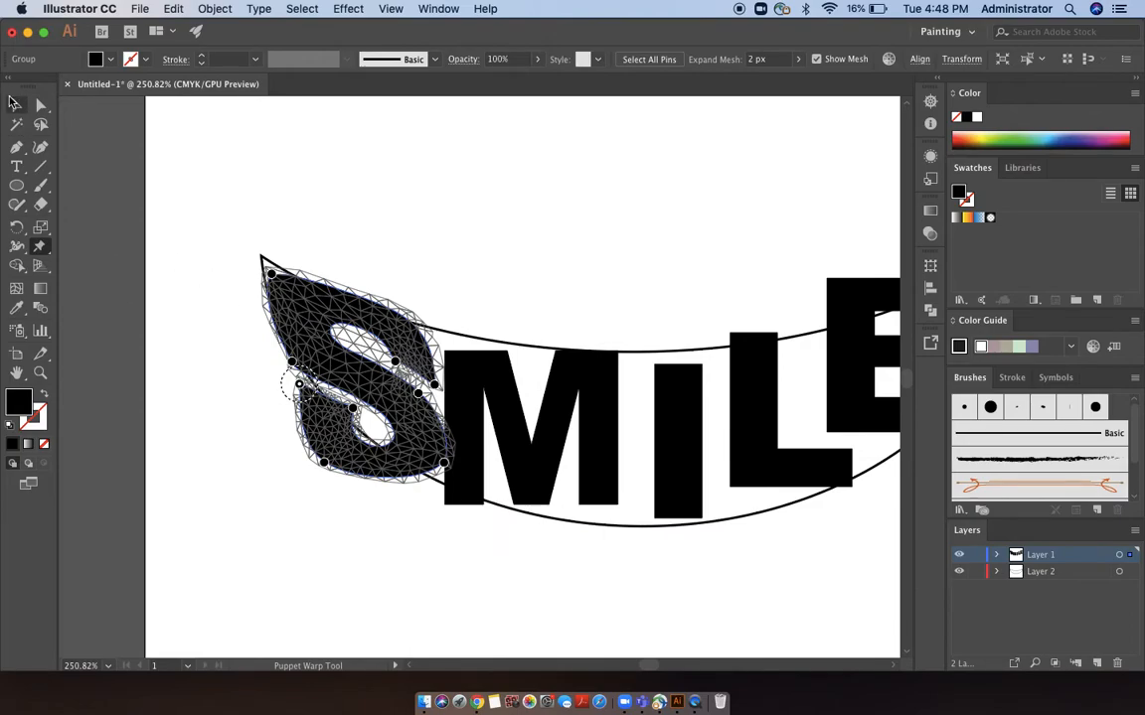
{"action": "left_click", "coordinate": [512, 349]}
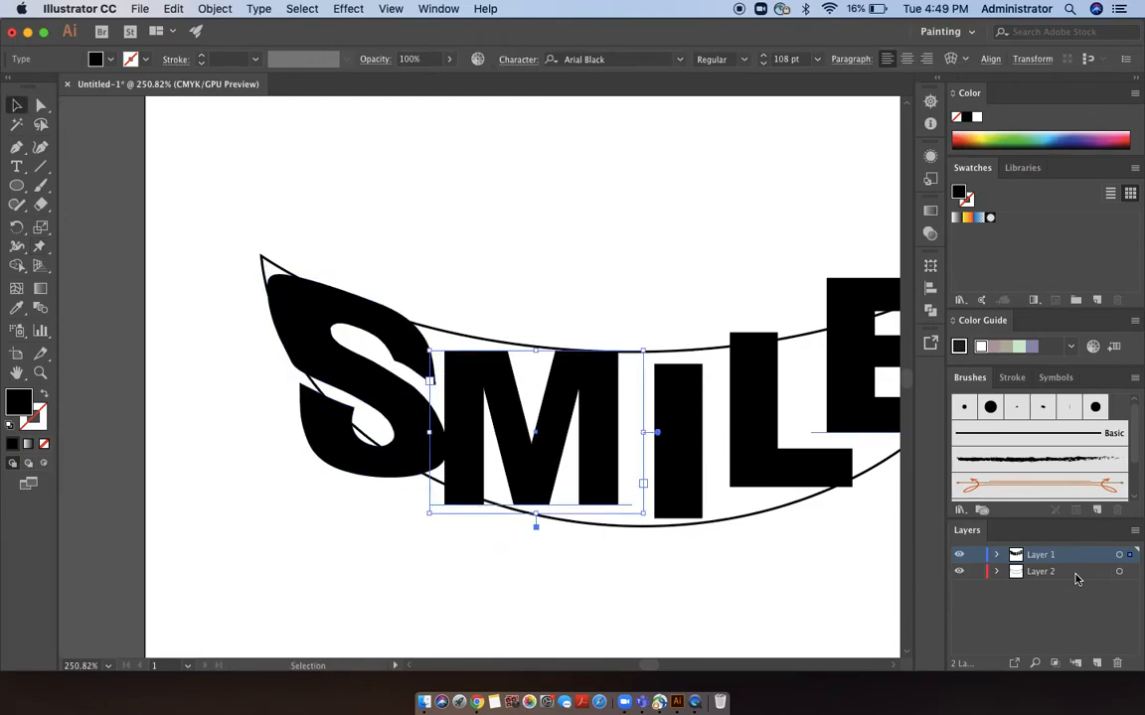
{"action": "scroll", "coordinate": [591, 305], "scroll_direction": "down", "scroll_amount": 2}
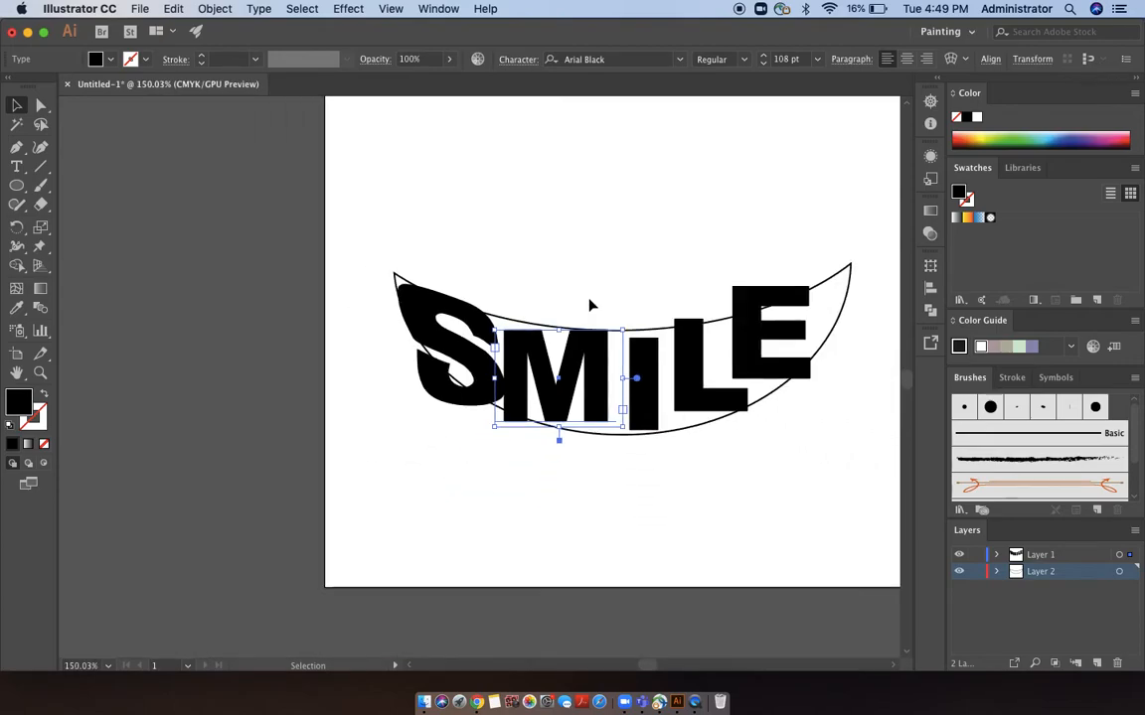
{"action": "left_click", "coordinate": [779, 377]}
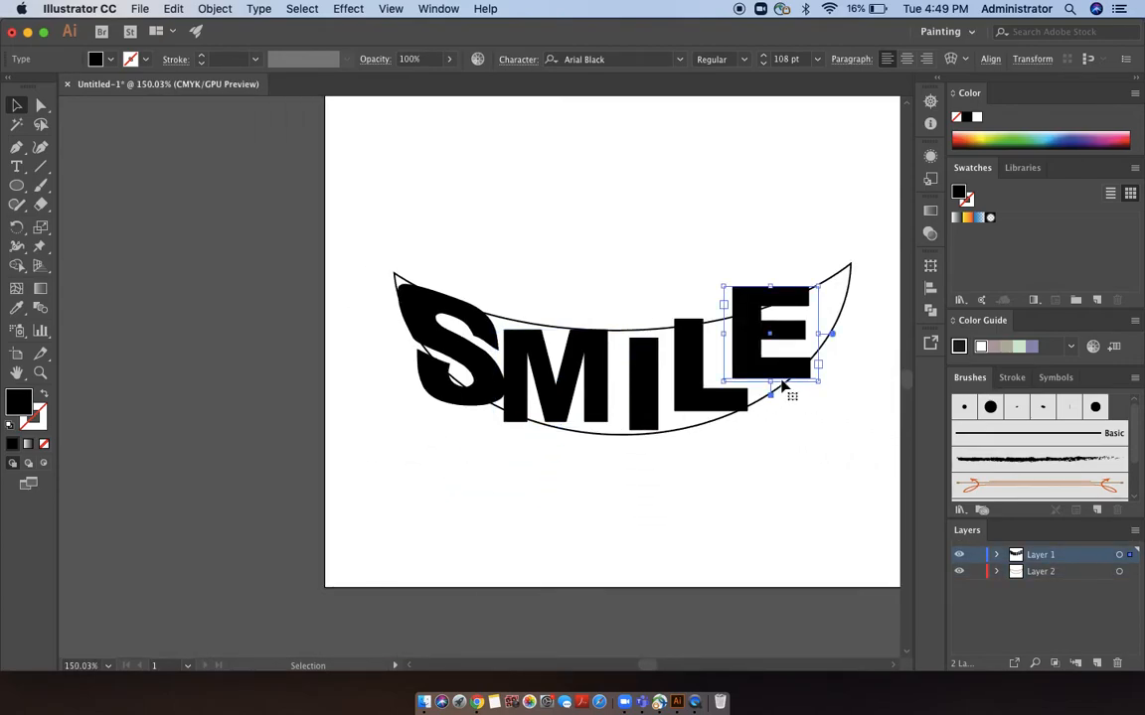
{"action": "left_click", "coordinate": [842, 314]}
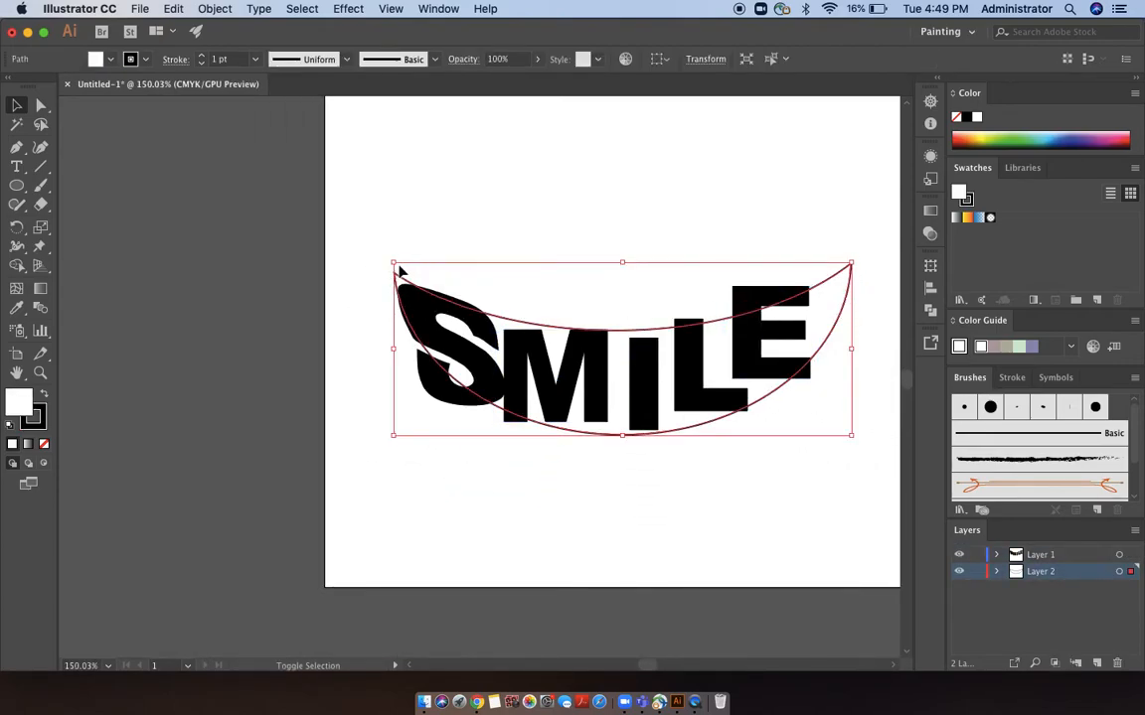
{"action": "mouse_move", "coordinate": [395, 264]}
{"action": "left_mouse_down"}
{"action": "mouse_move", "coordinate": [367, 256]}
{"action": "mouse_move", "coordinate": [378, 262]}
{"action": "left_mouse_up"}
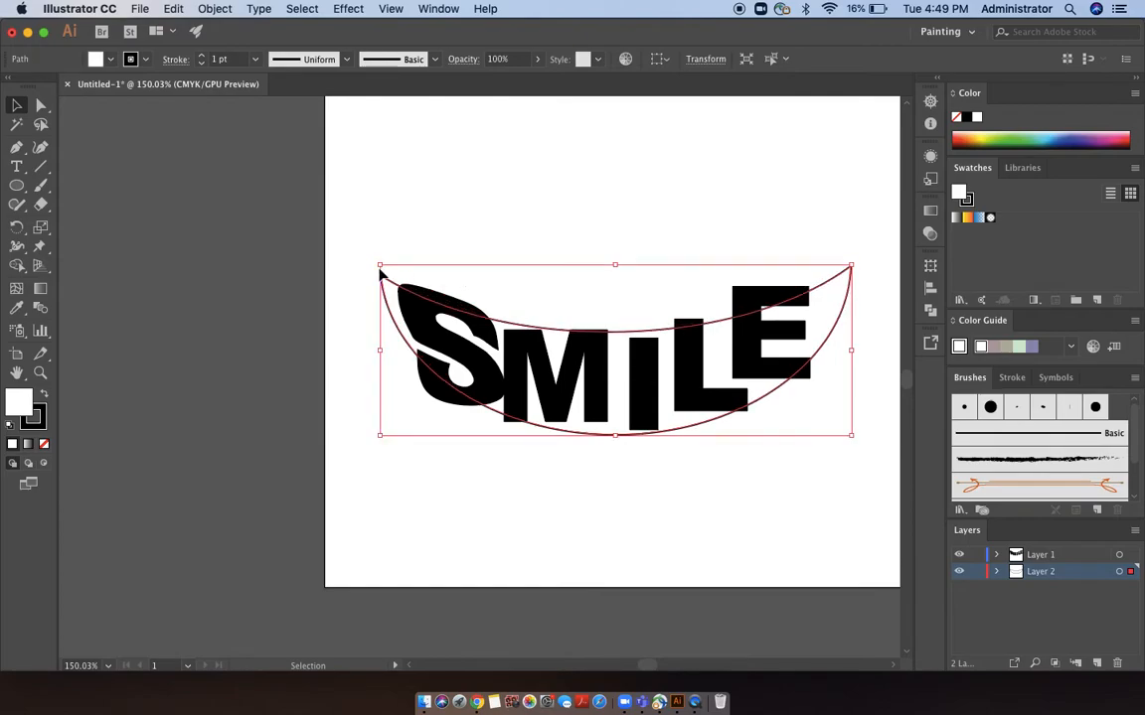
On Layer 1, warp the S's lower terminal to the widened outline, pulling its outer corner up and outward and its bottom-left curve inward.
{"action": "scroll", "coordinate": [444, 348], "scroll_direction": "up", "scroll_amount": 1}
{"action": "scroll", "coordinate": [444, 348], "scroll_direction": "up", "scroll_amount": 2}
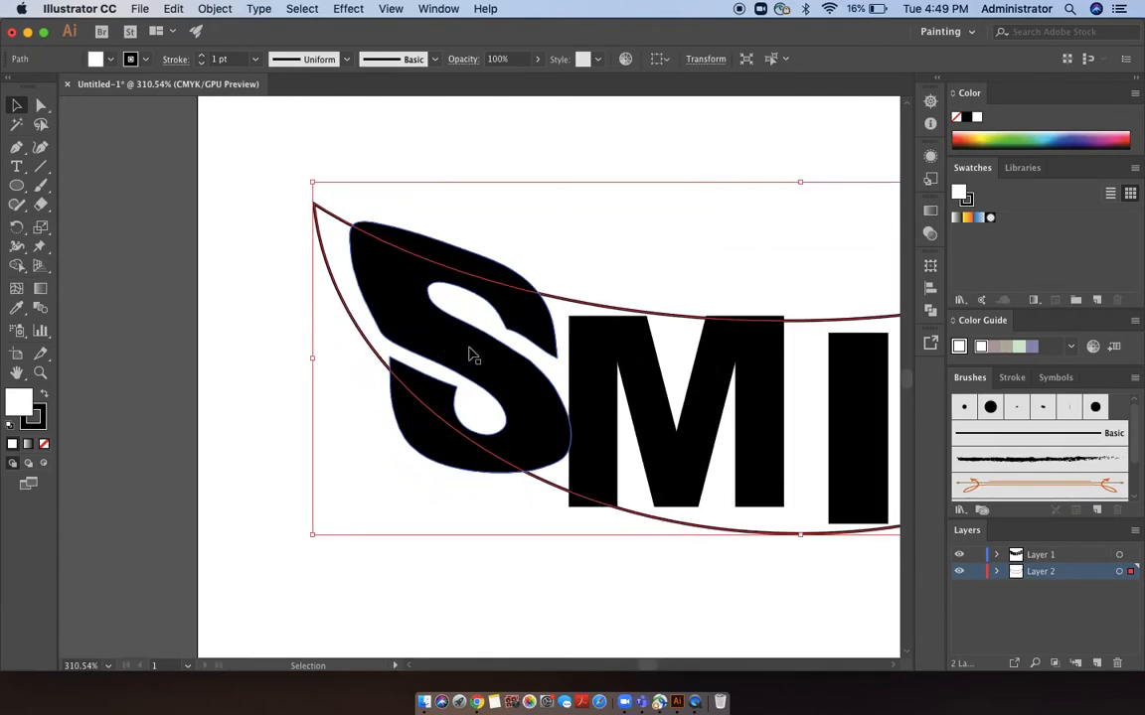
{"action": "left_click", "coordinate": [1040, 555]}
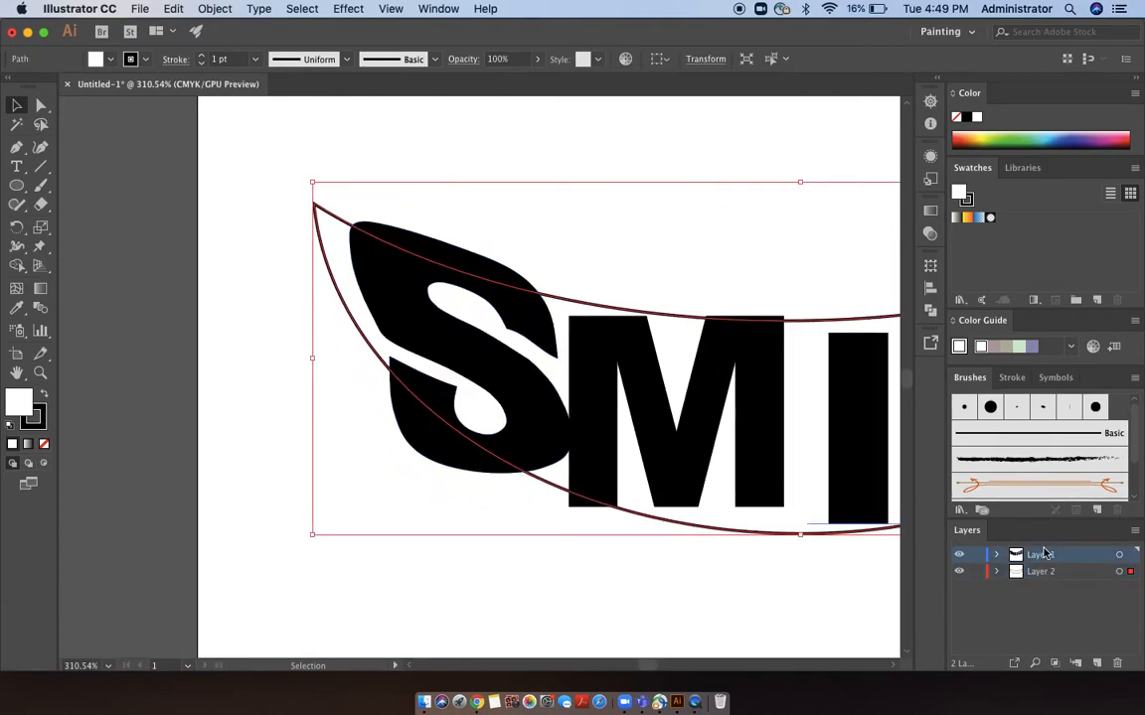
{"action": "left_click", "coordinate": [590, 541]}
{"action": "left_click", "coordinate": [473, 417]}
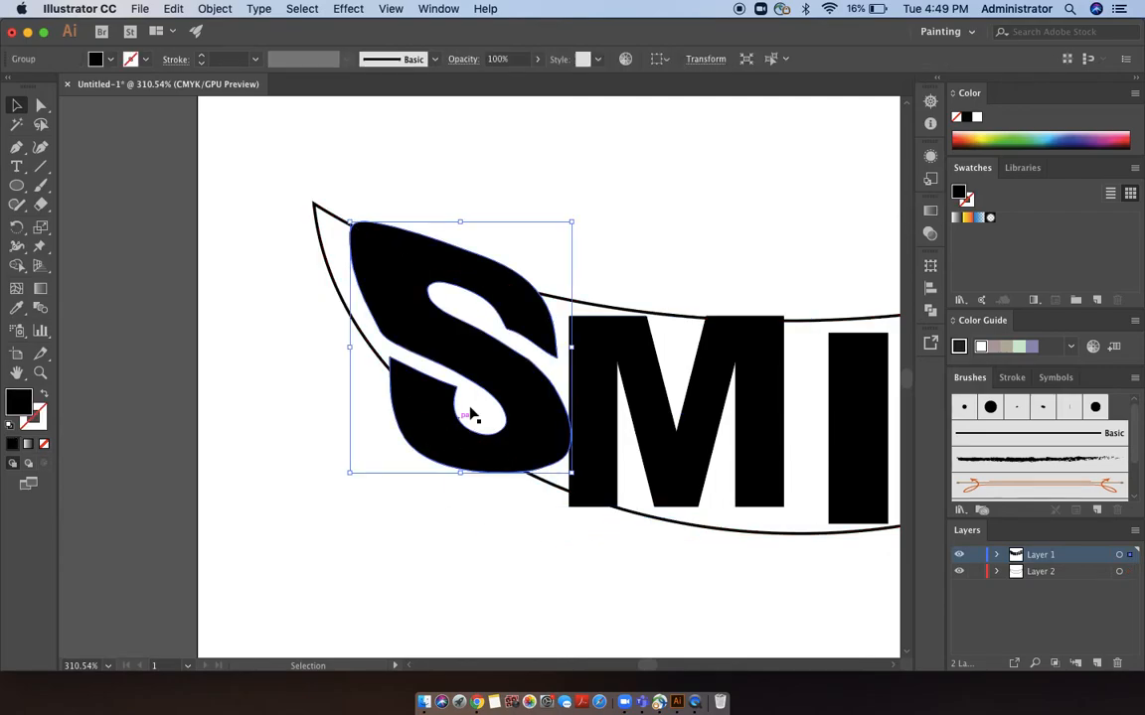
{"action": "left_click", "coordinate": [40, 246]}
{"action": "scroll", "coordinate": [487, 415], "scroll_direction": "up", "scroll_amount": 3}
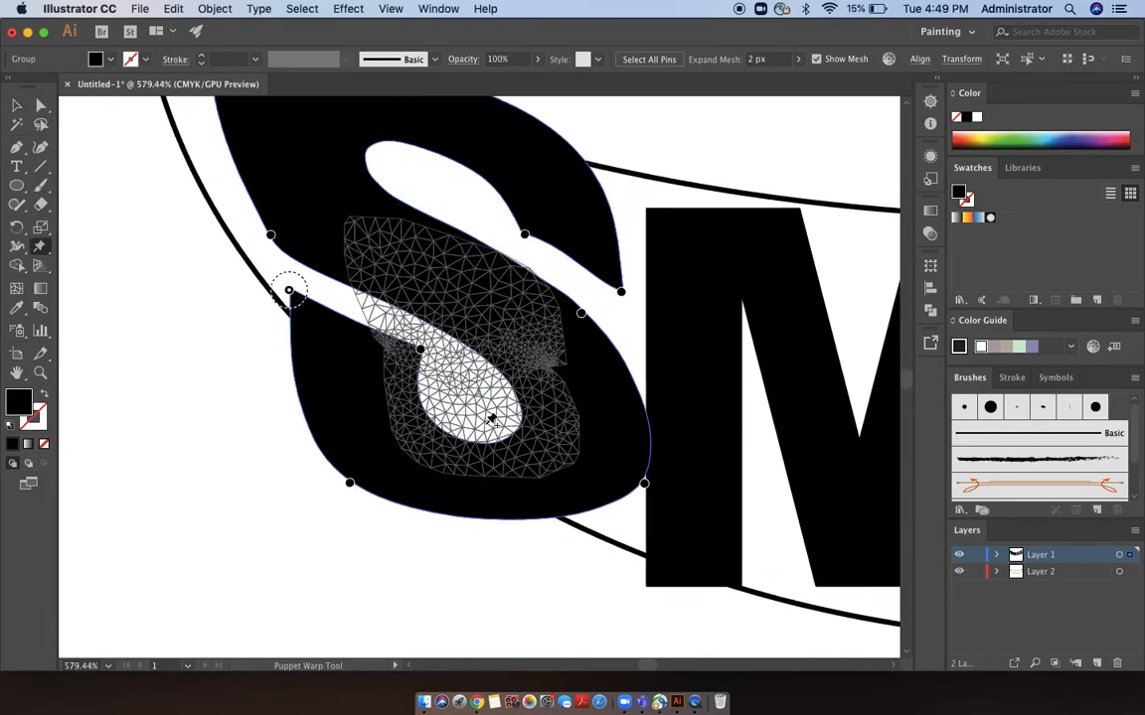
{"action": "left_click_drag", "start_coordinate": [270, 285], "coordinate": [241, 257]}
{"action": "left_click_drag", "start_coordinate": [338, 489], "coordinate": [394, 433]}
{"action": "scroll", "coordinate": [397, 433], "scroll_direction": "down", "scroll_amount": 4}
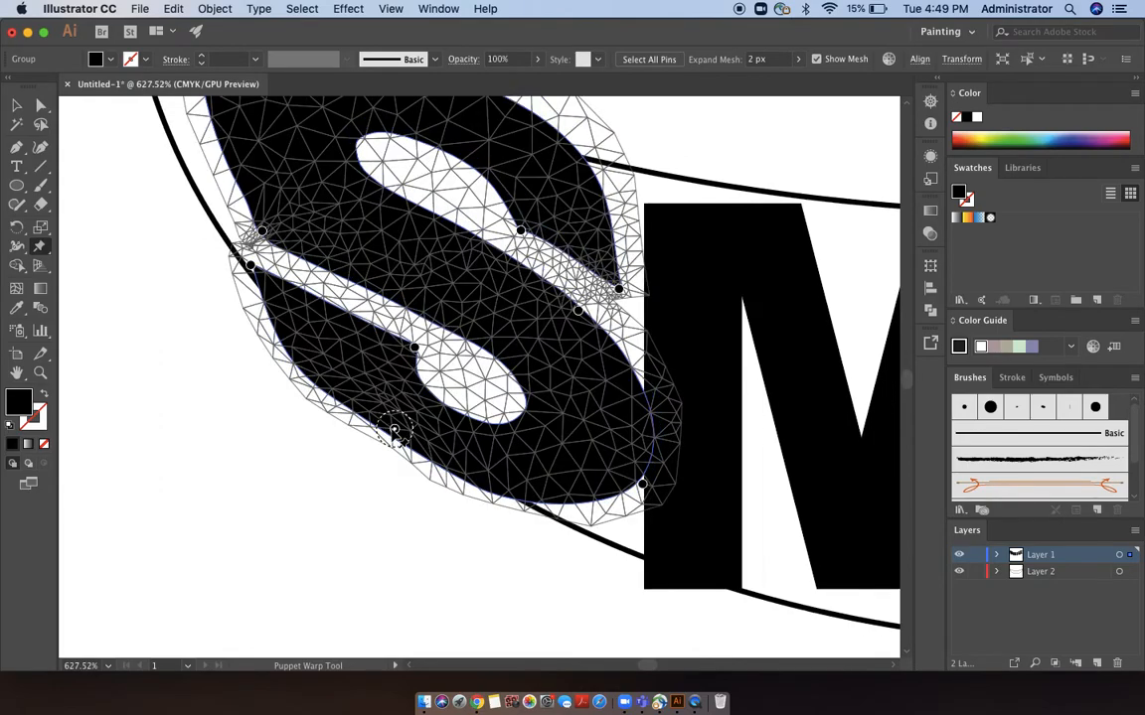
Add two Puppet Warp pins along the S's upper edge and pull them down toward the smile outline.
{"action": "scroll", "coordinate": [402, 202], "scroll_direction": "down", "scroll_amount": 3}
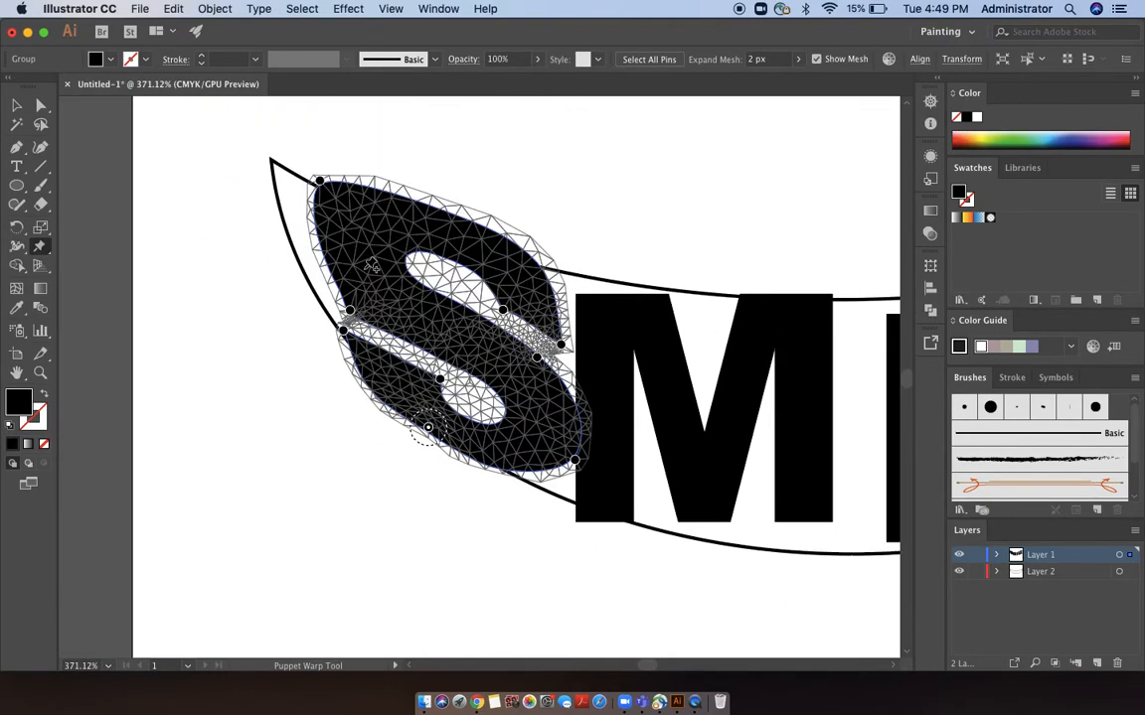
{"action": "left_click_drag", "start_coordinate": [391, 186], "coordinate": [403, 213]}
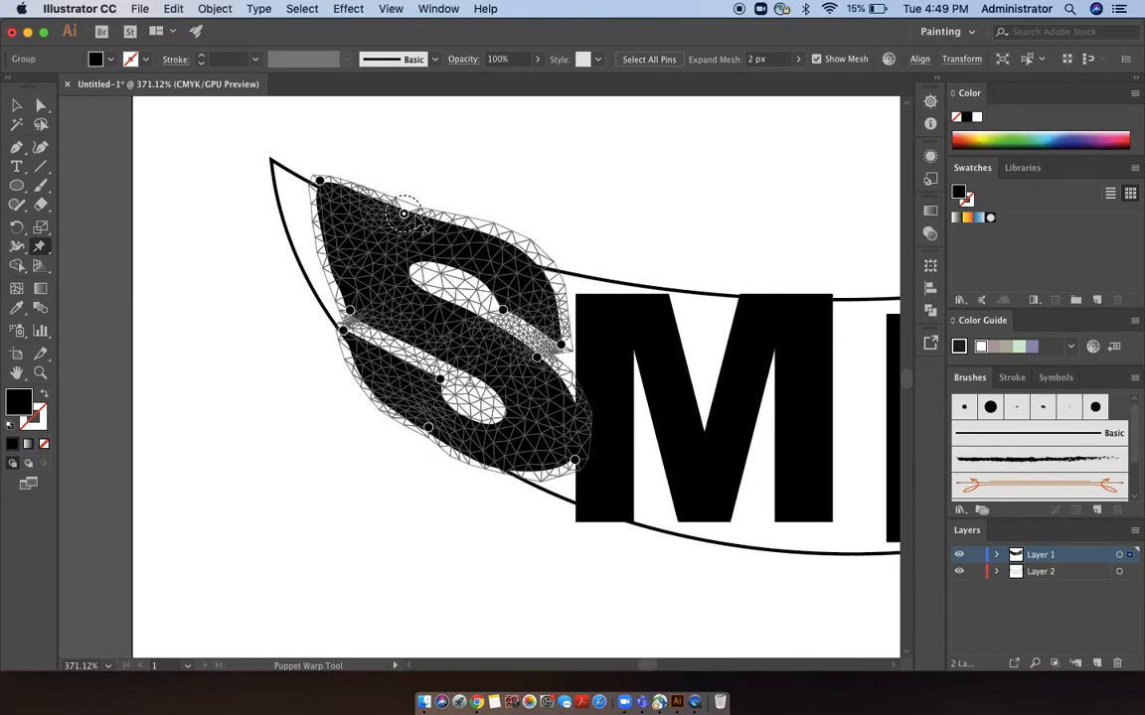
{"action": "left_click", "coordinate": [515, 251]}
{"action": "left_click_drag", "start_coordinate": [515, 250], "coordinate": [526, 268]}
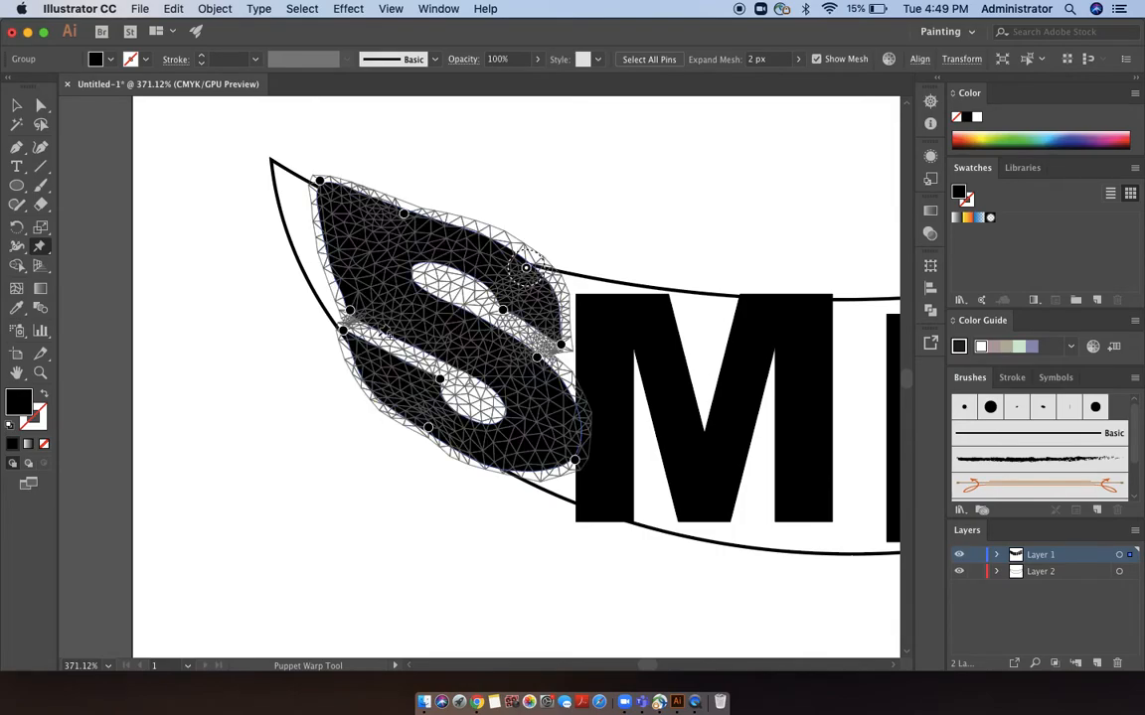
Pin the S's lower-left edge, nudge it slightly inward, and finish warping the letter.
{"action": "left_click", "coordinate": [374, 395]}
{"action": "left_click_drag", "start_coordinate": [374, 395], "coordinate": [379, 393]}
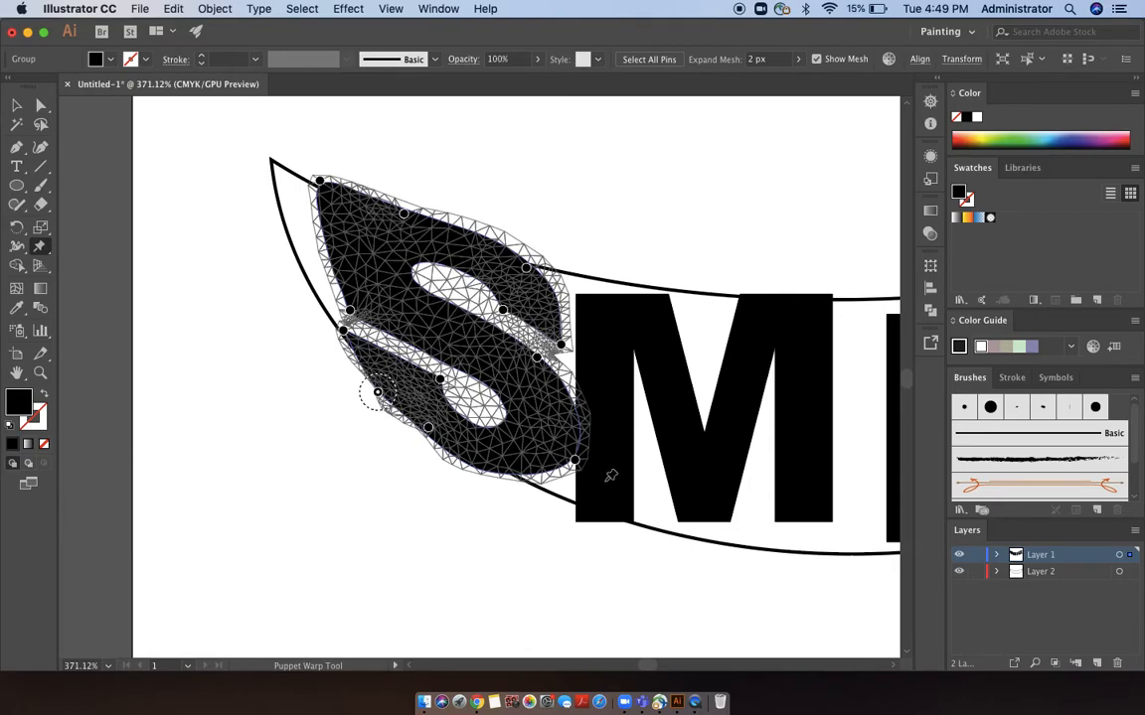
{"action": "scroll", "coordinate": [616, 485], "scroll_direction": "down", "scroll_amount": 5}
{"action": "scroll", "coordinate": [629, 508], "scroll_direction": "down", "scroll_amount": 4}
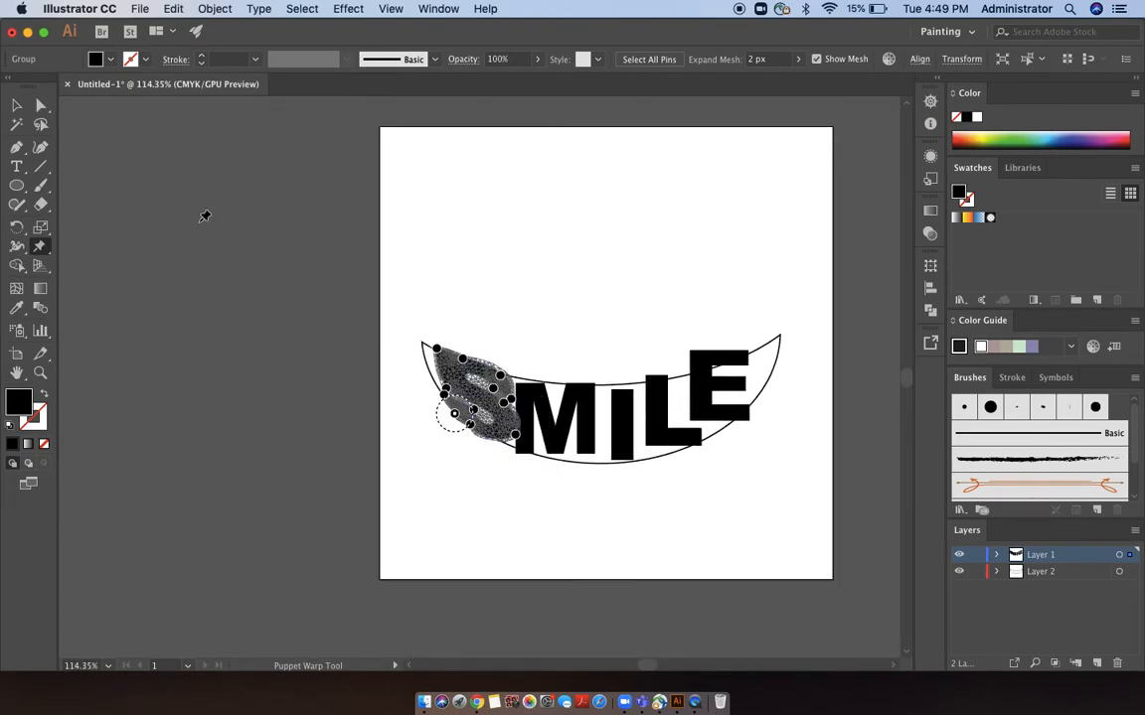
{"action": "left_click", "coordinate": [17, 101]}
{"action": "scroll", "coordinate": [510, 349], "scroll_direction": "up", "scroll_amount": 4}
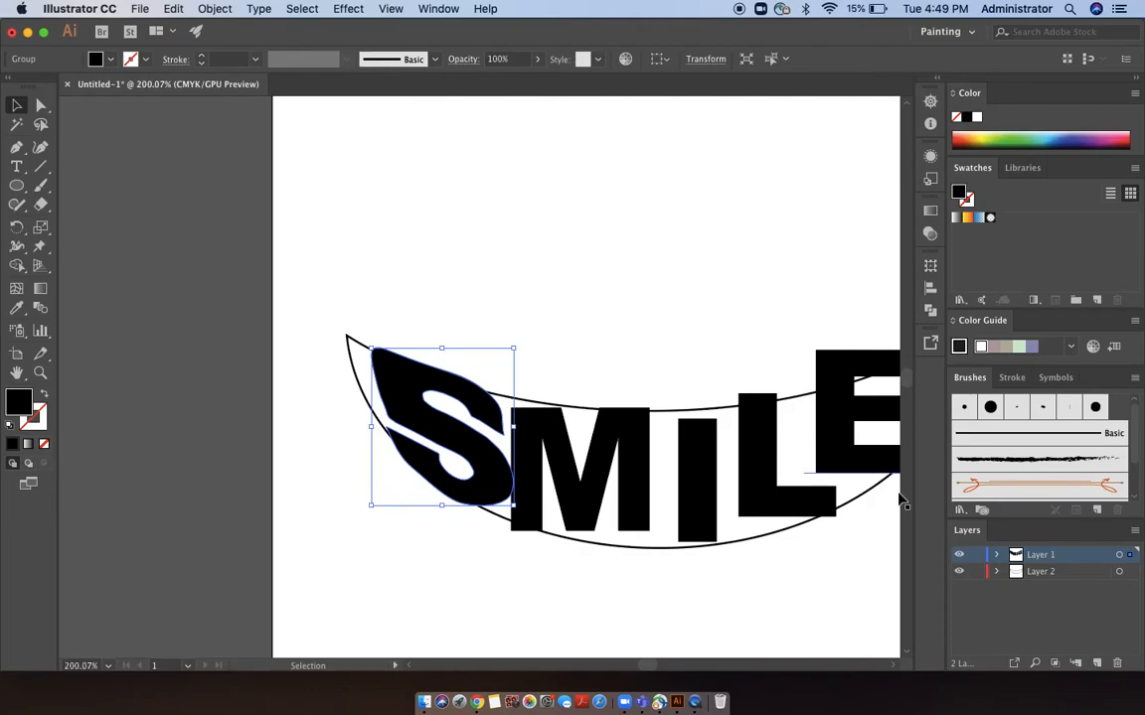
Move the letter E slightly right and down within the smile outline.
{"action": "left_click", "coordinate": [711, 438]}
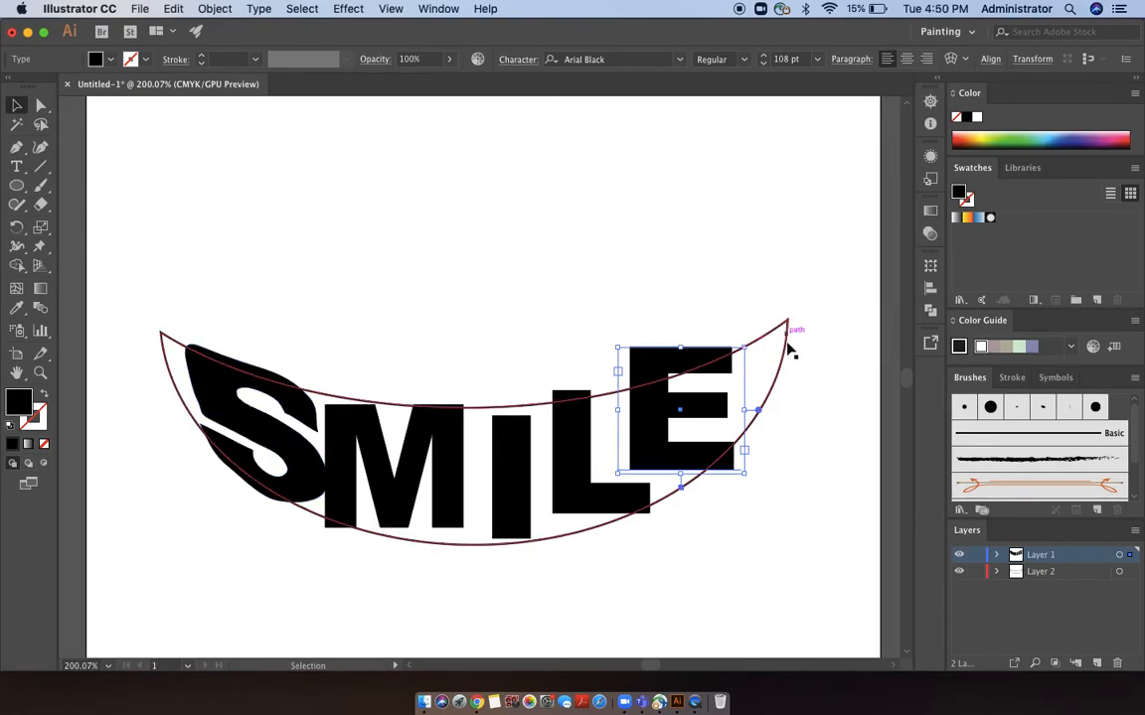
{"action": "scroll", "coordinate": [731, 354], "scroll_direction": "up", "scroll_amount": 5}
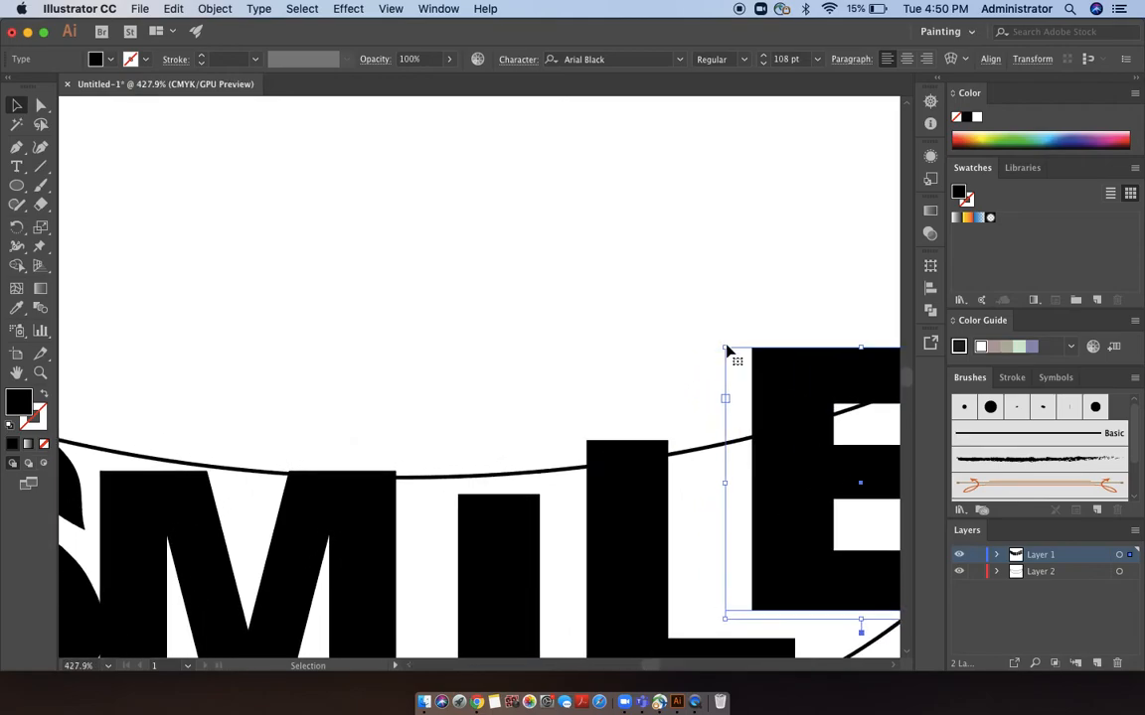
{"action": "scroll", "coordinate": [855, 397], "scroll_direction": "right", "scroll_amount": 4}
{"action": "scroll", "coordinate": [853, 397], "scroll_direction": "right", "scroll_amount": 3}
{"action": "scroll", "coordinate": [852, 398], "scroll_direction": "down", "scroll_amount": 1}
{"action": "left_click_drag", "start_coordinate": [639, 421], "coordinate": [658, 430]}
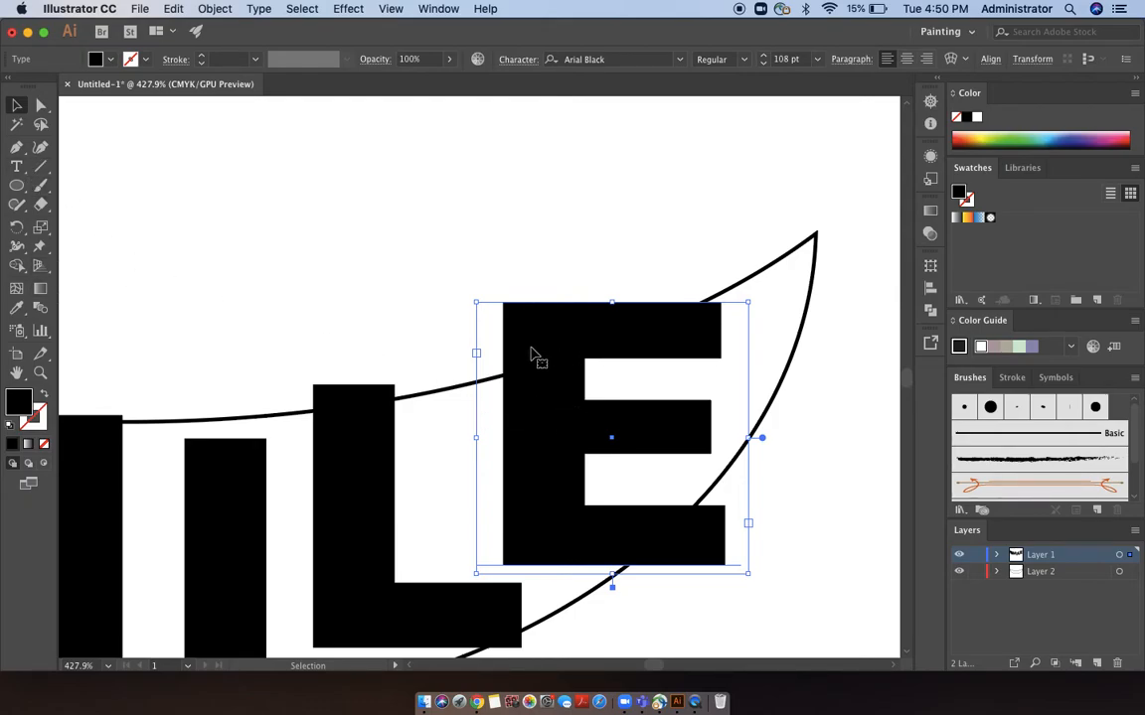
Add Puppet Warp pins to the E's top-left corner, both outer corners of its upper arm and that arm's inner corner.
{"action": "left_click", "coordinate": [41, 248]}
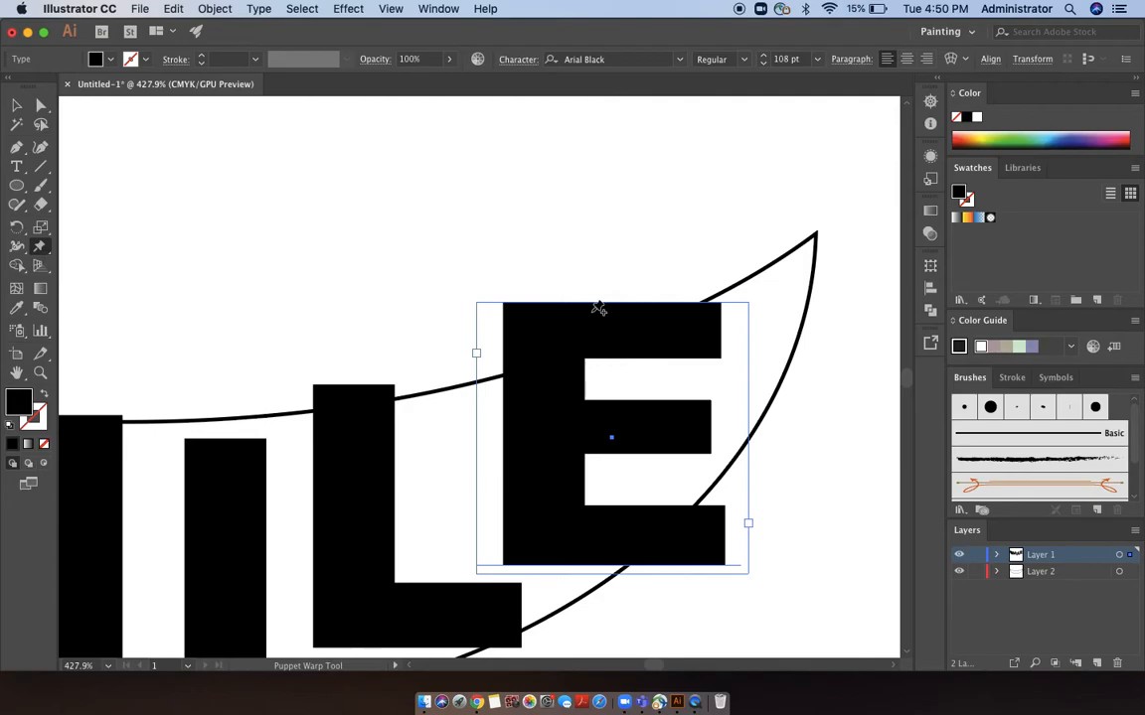
{"action": "left_click", "coordinate": [509, 302]}
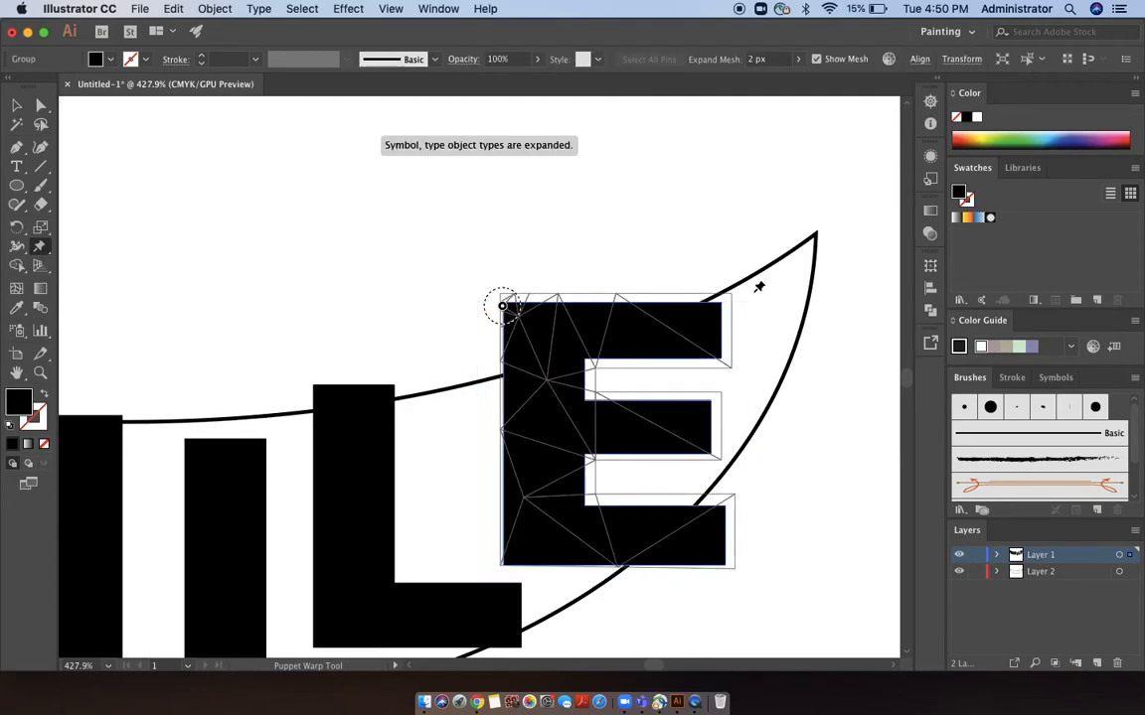
{"action": "left_click", "coordinate": [718, 304]}
{"action": "left_click", "coordinate": [718, 356]}
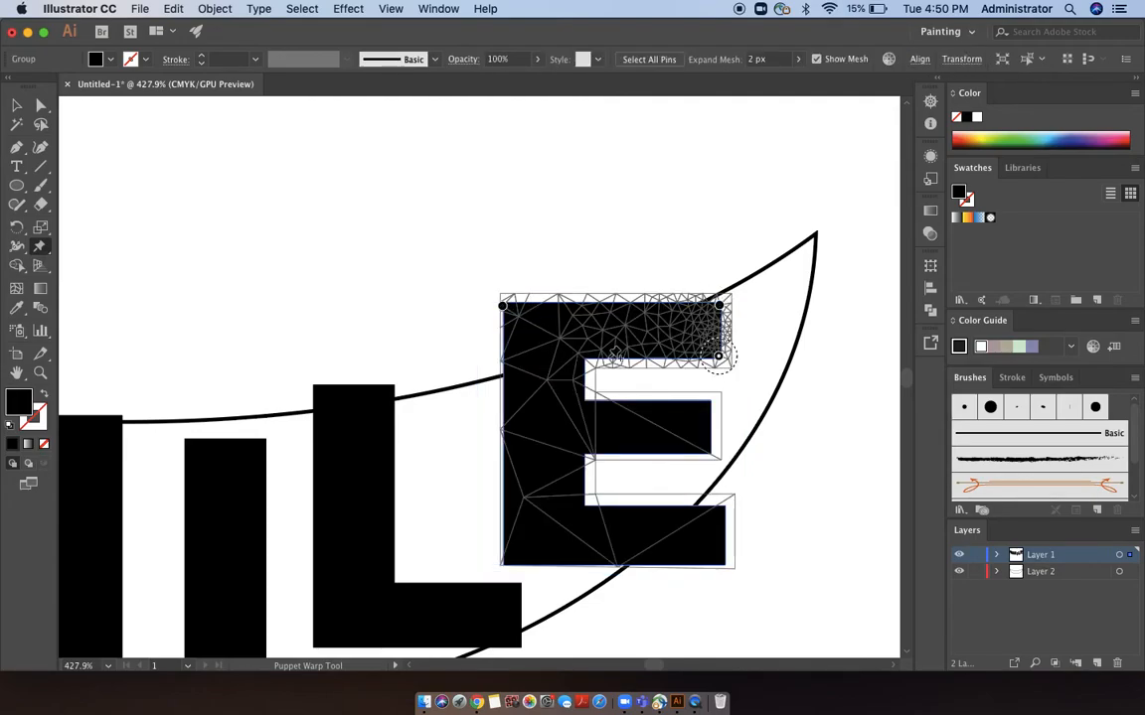
{"action": "left_click", "coordinate": [588, 361]}
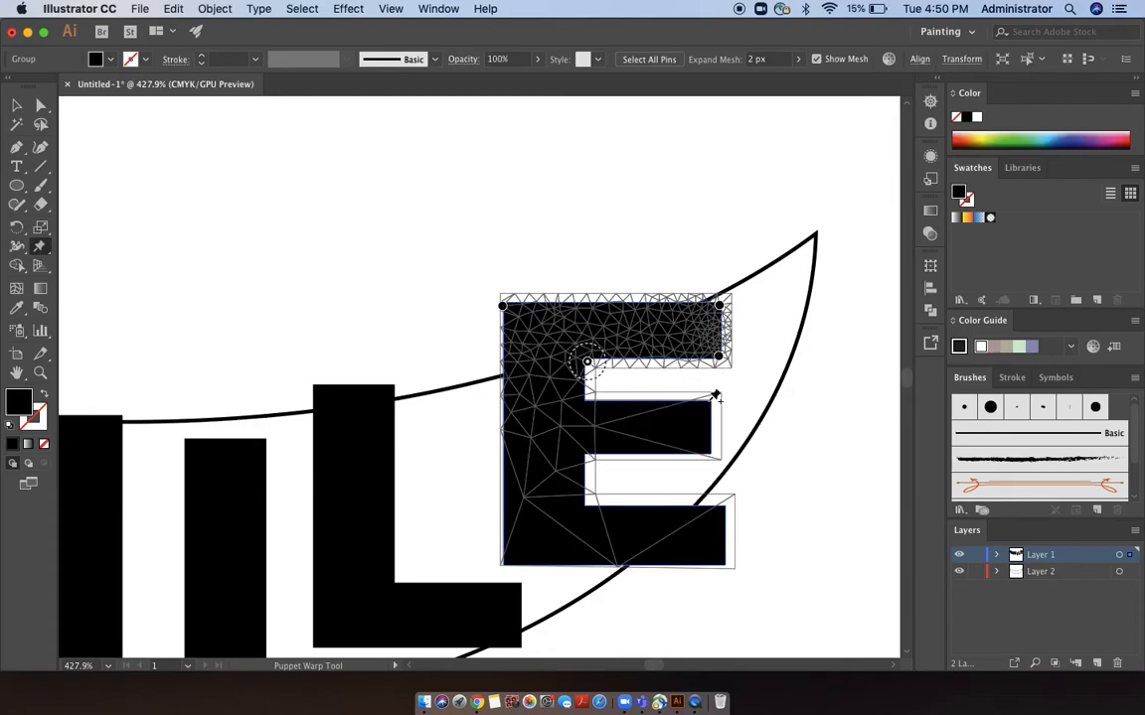
Pin the outer corners of the E's middle and lower arms and its bottom-left corner, and pin the top-left corner again.
{"action": "left_click", "coordinate": [708, 400]}
{"action": "left_click", "coordinate": [710, 454]}
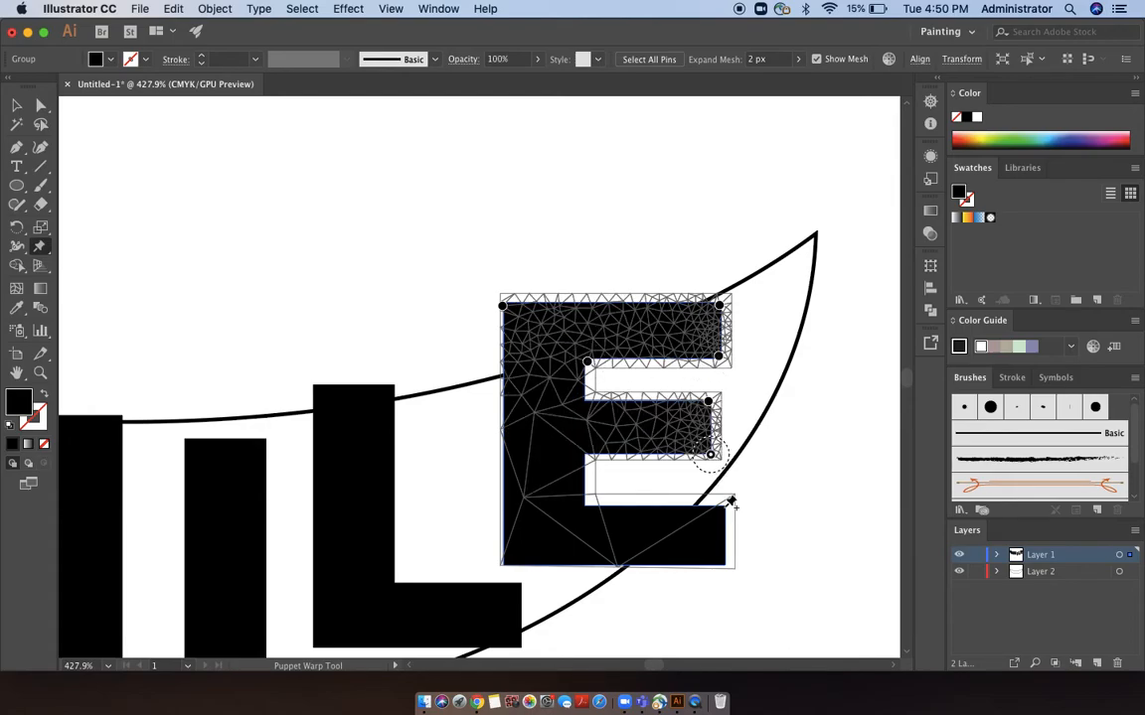
{"action": "left_click", "coordinate": [724, 506]}
{"action": "left_click", "coordinate": [725, 565]}
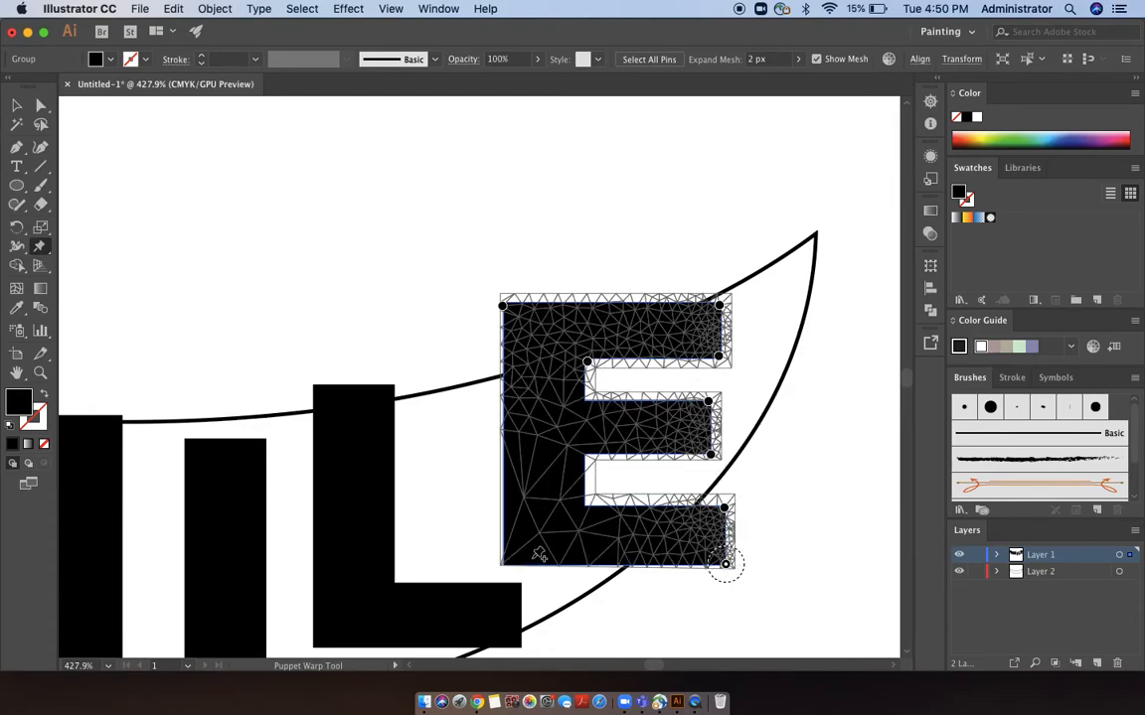
{"action": "left_click", "coordinate": [499, 566]}
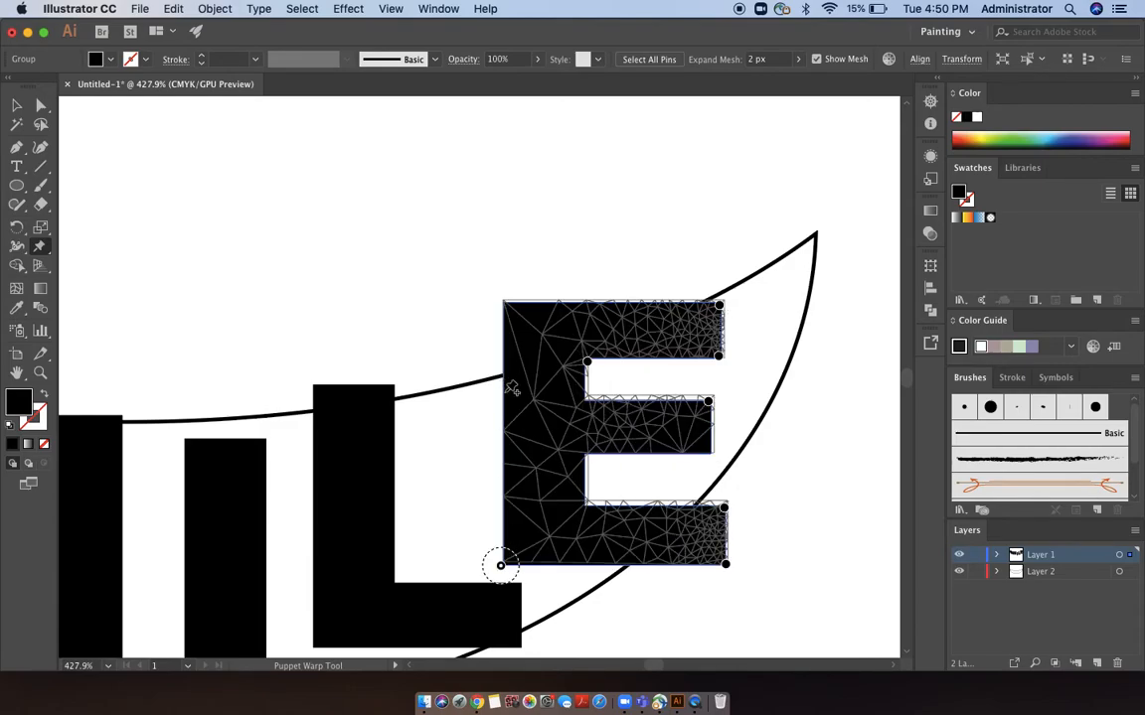
{"action": "left_click", "coordinate": [505, 304]}
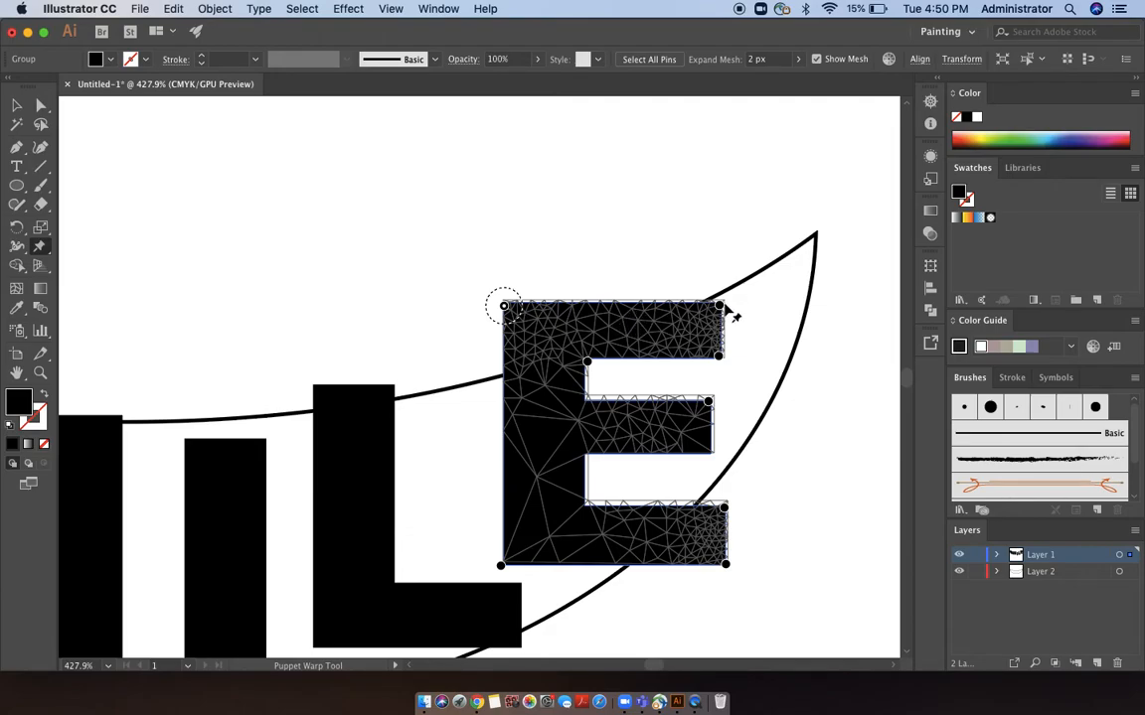
Warp the E's upper arm, pulling its outer end into the outline's pointed right tip and its inner corner downward.
{"action": "left_click_drag", "start_coordinate": [719, 304], "coordinate": [749, 294]}
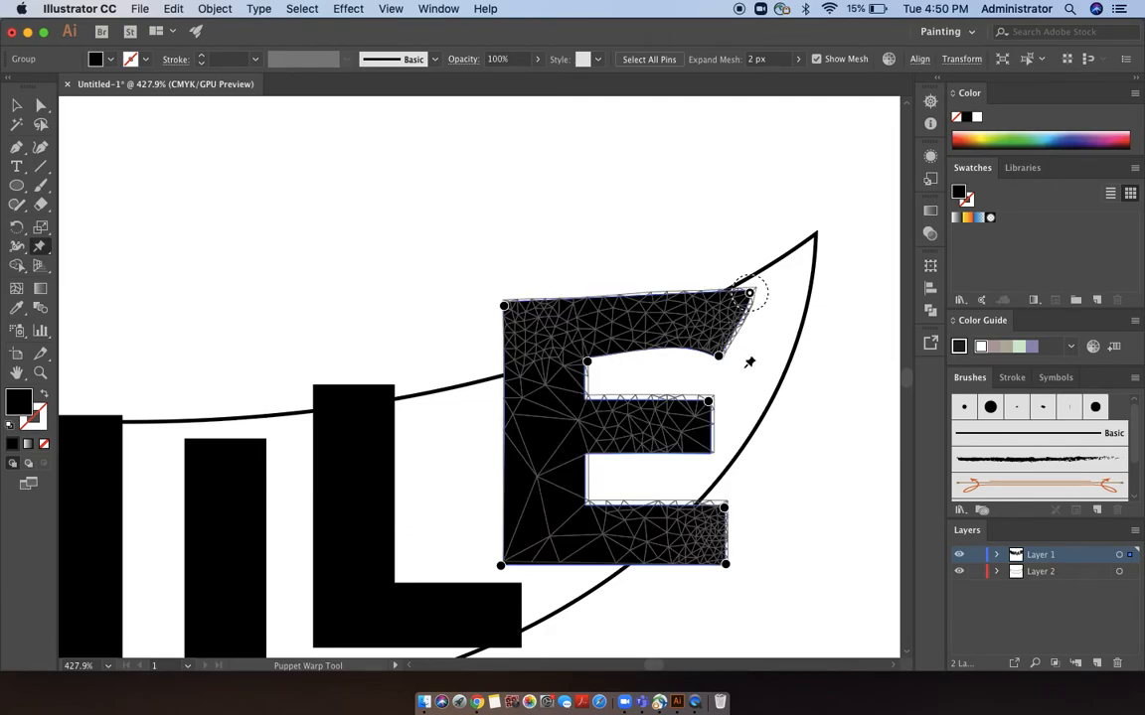
{"action": "left_click_drag", "start_coordinate": [720, 357], "coordinate": [811, 240]}
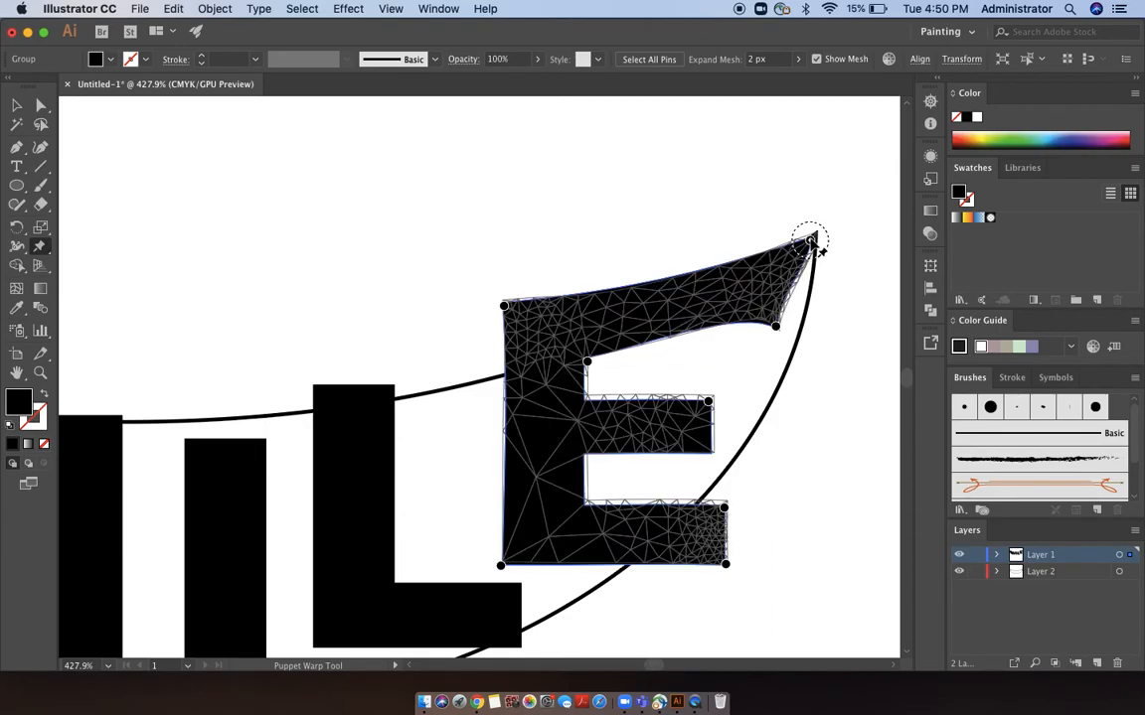
{"action": "left_click_drag", "start_coordinate": [507, 308], "coordinate": [504, 301]}
{"action": "left_click_drag", "start_coordinate": [589, 362], "coordinate": [600, 410]}
{"action": "left_click_drag", "start_coordinate": [512, 314], "coordinate": [509, 311]}
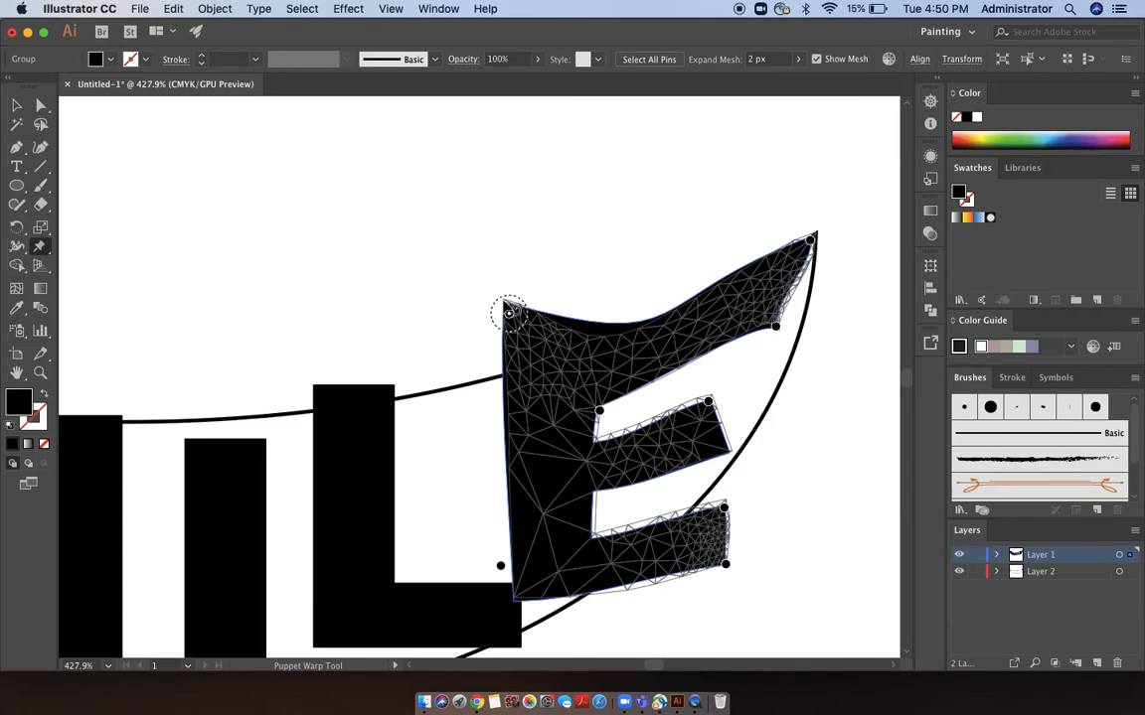
Adjust the E's stem with extra pins near its top-left and bottom-left corners, and hide Layer 2.
{"action": "left_click", "coordinate": [531, 313]}
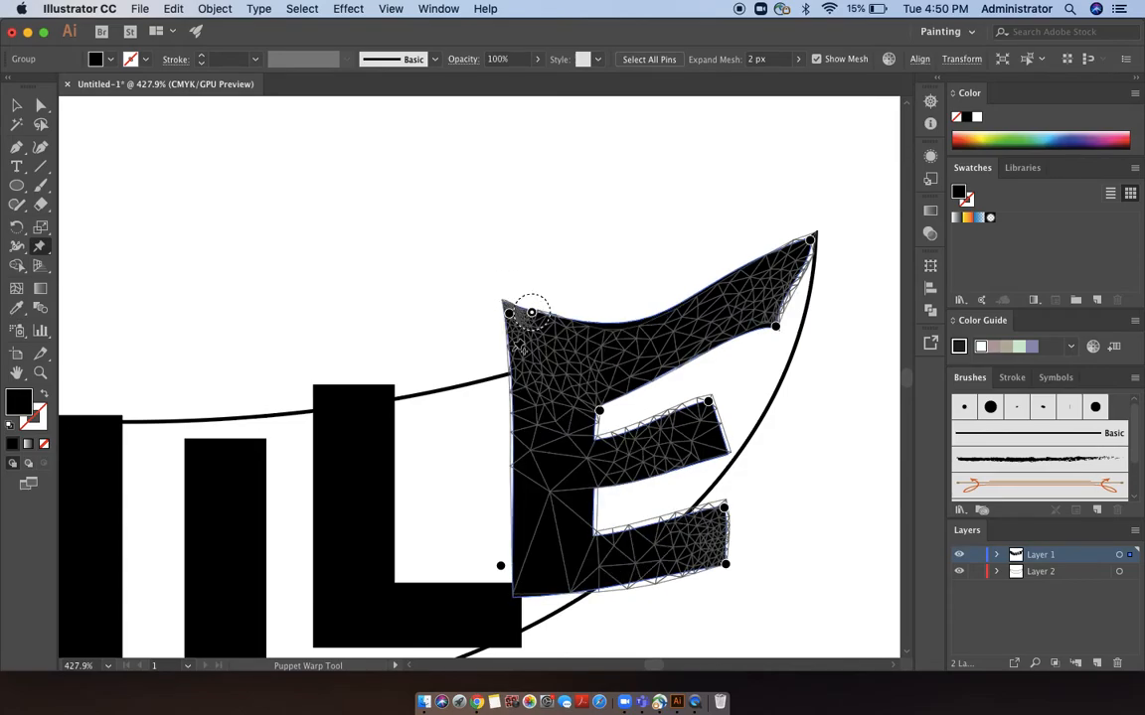
{"action": "mouse_move", "coordinate": [531, 313]}
{"action": "left_mouse_down"}
{"action": "mouse_move", "coordinate": [512, 324]}
{"action": "mouse_move", "coordinate": [522, 304]}
{"action": "left_mouse_up"}
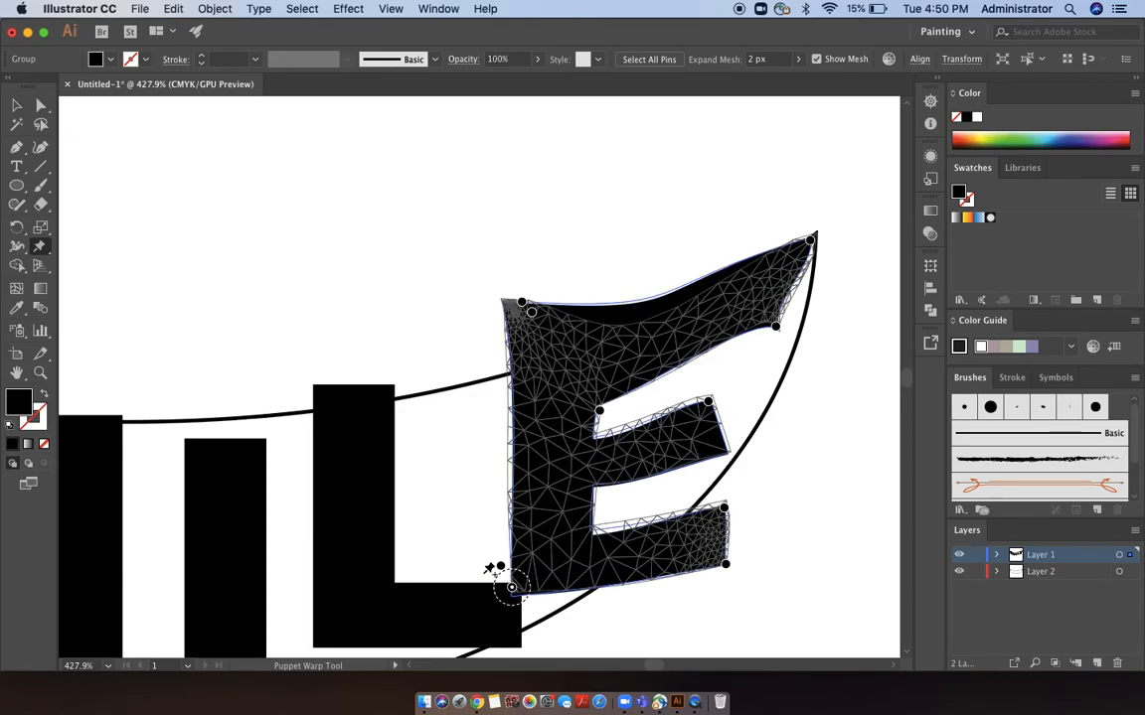
{"action": "left_click_drag", "start_coordinate": [512, 575], "coordinate": [518, 548]}
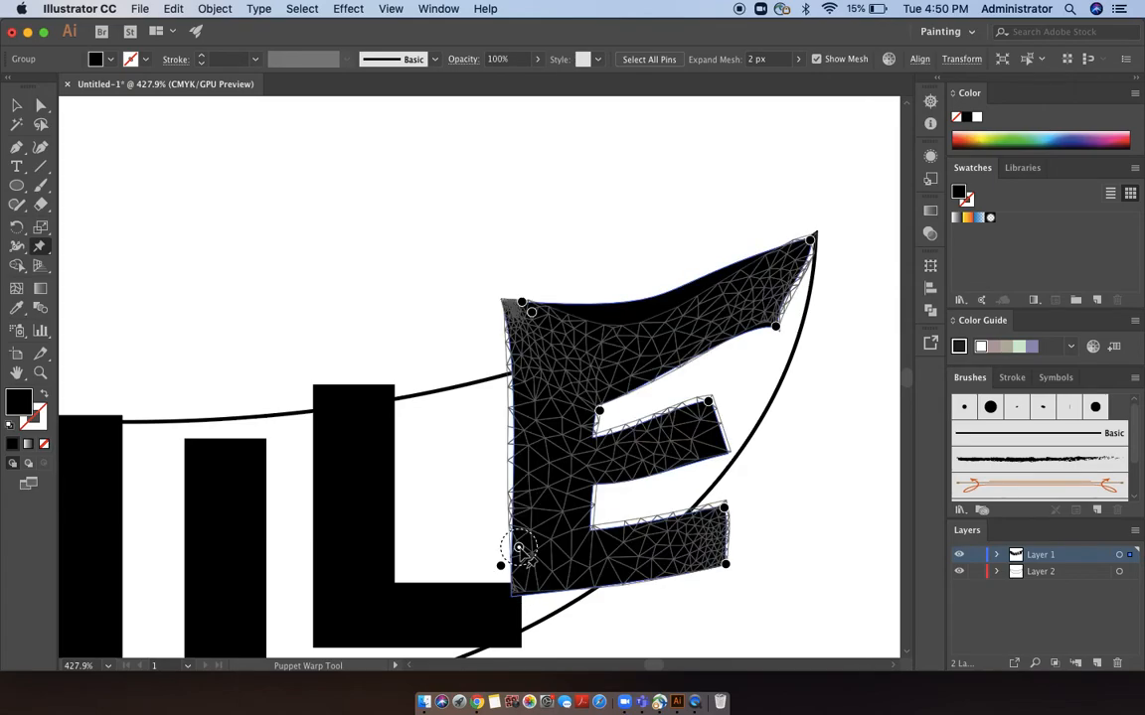
{"action": "left_click", "coordinate": [959, 573]}
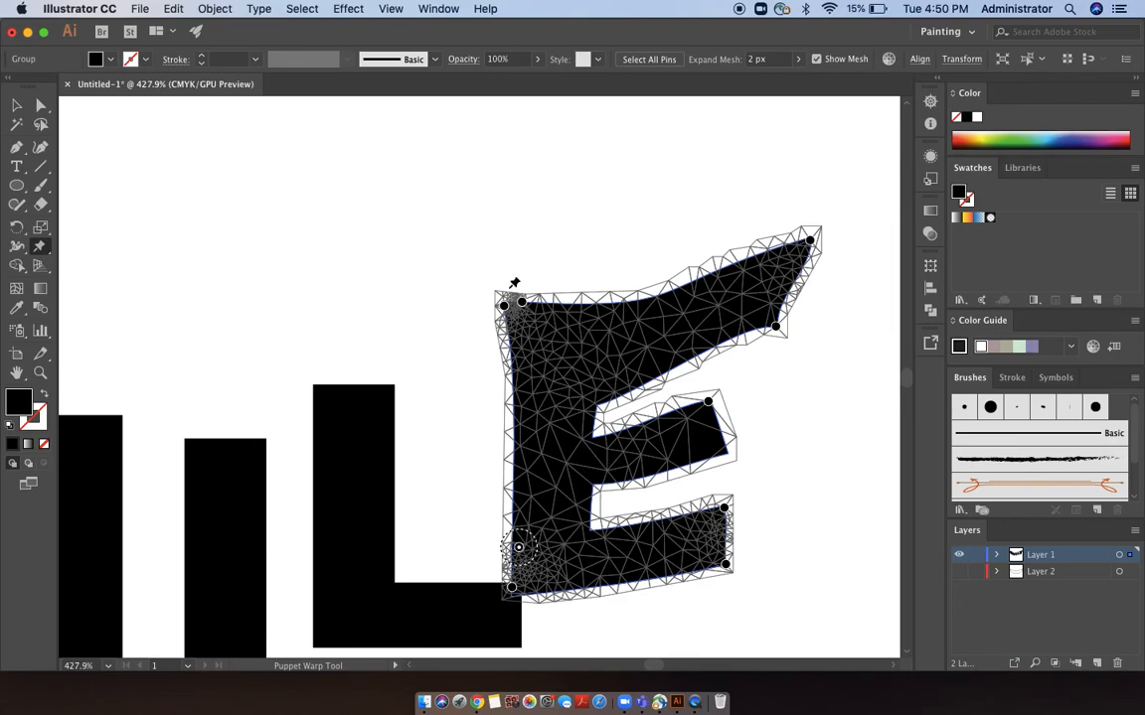
Pull the E's top-left corner down and inward, then pin the inner corner below its upper arm and move it up.
{"action": "left_click_drag", "start_coordinate": [504, 306], "coordinate": [534, 333]}
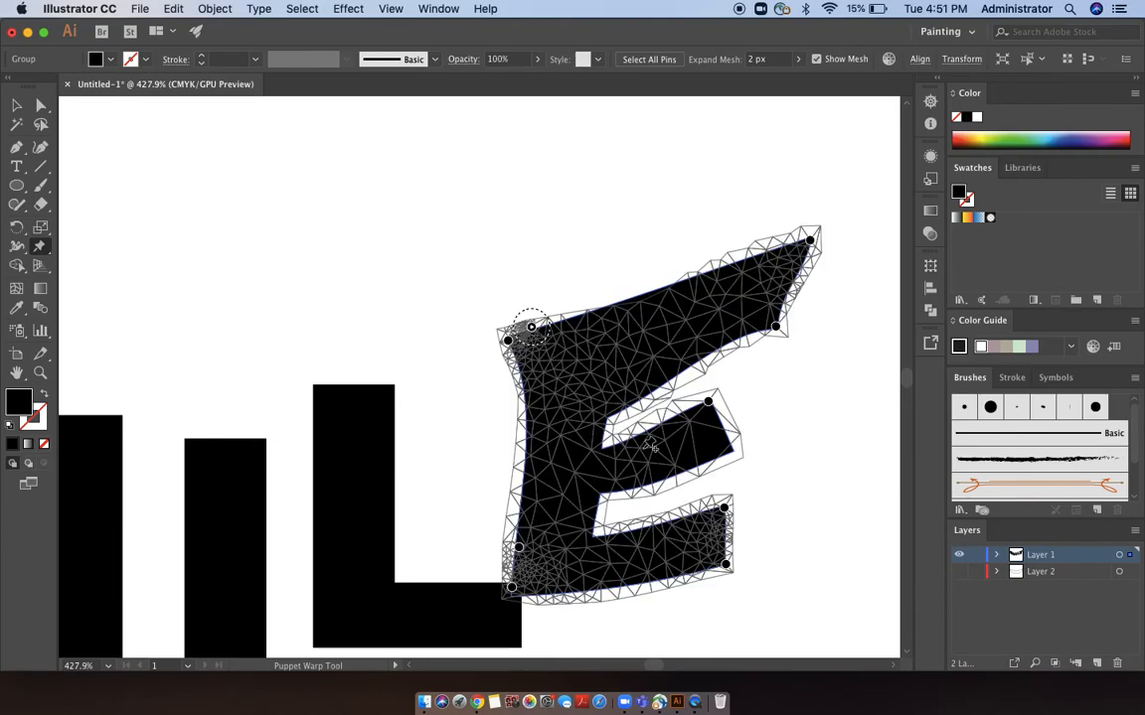
{"action": "left_click_drag", "start_coordinate": [610, 414], "coordinate": [598, 395]}
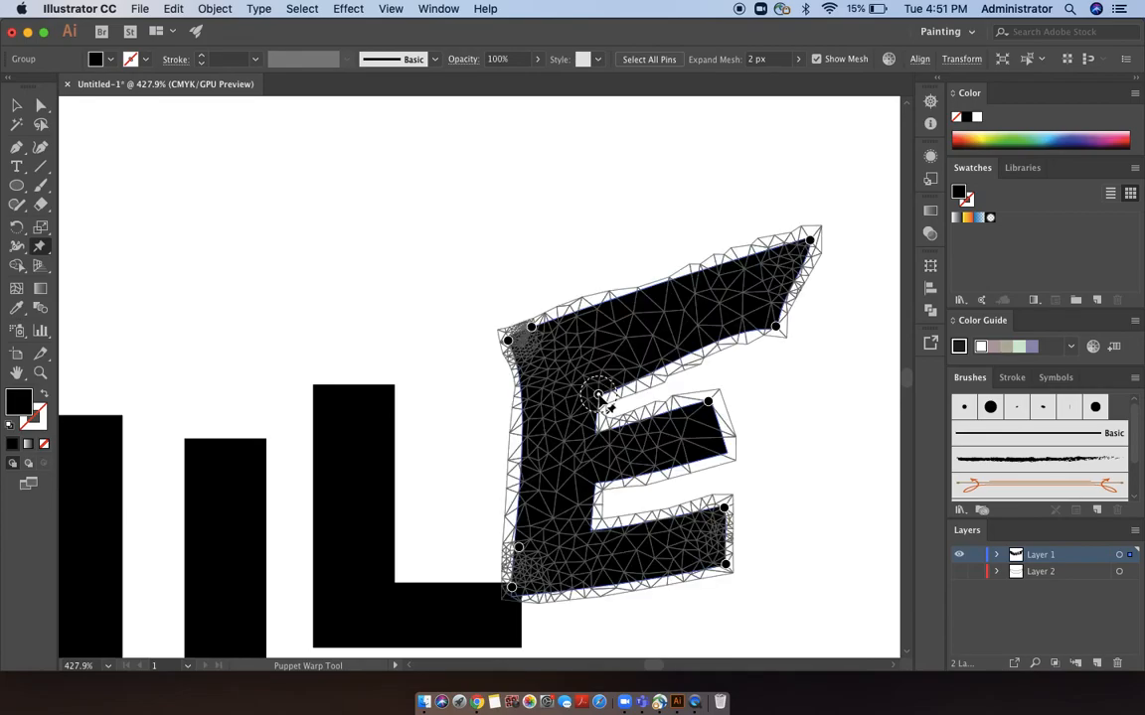
Show Layer 2, pin the lower outer corner of the E's middle arm and stretch that arm's upper outer corner toward the smile outline.
{"action": "left_click", "coordinate": [959, 573]}
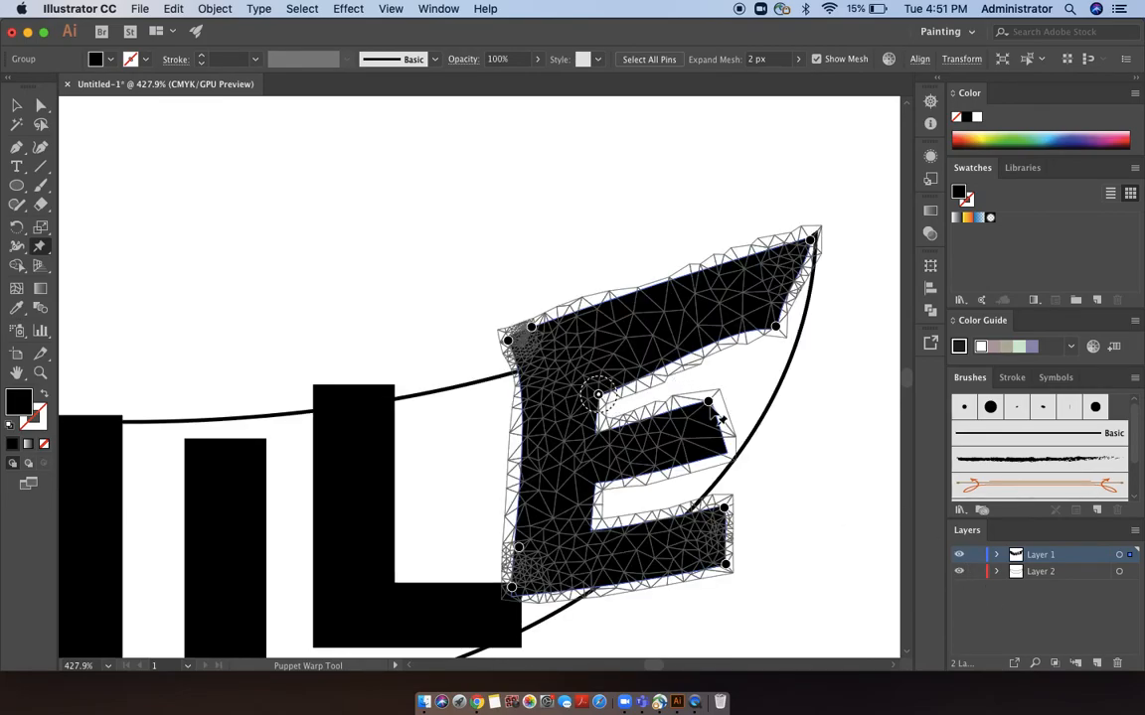
{"action": "left_click", "coordinate": [724, 452]}
{"action": "left_click_drag", "start_coordinate": [707, 401], "coordinate": [755, 395]}
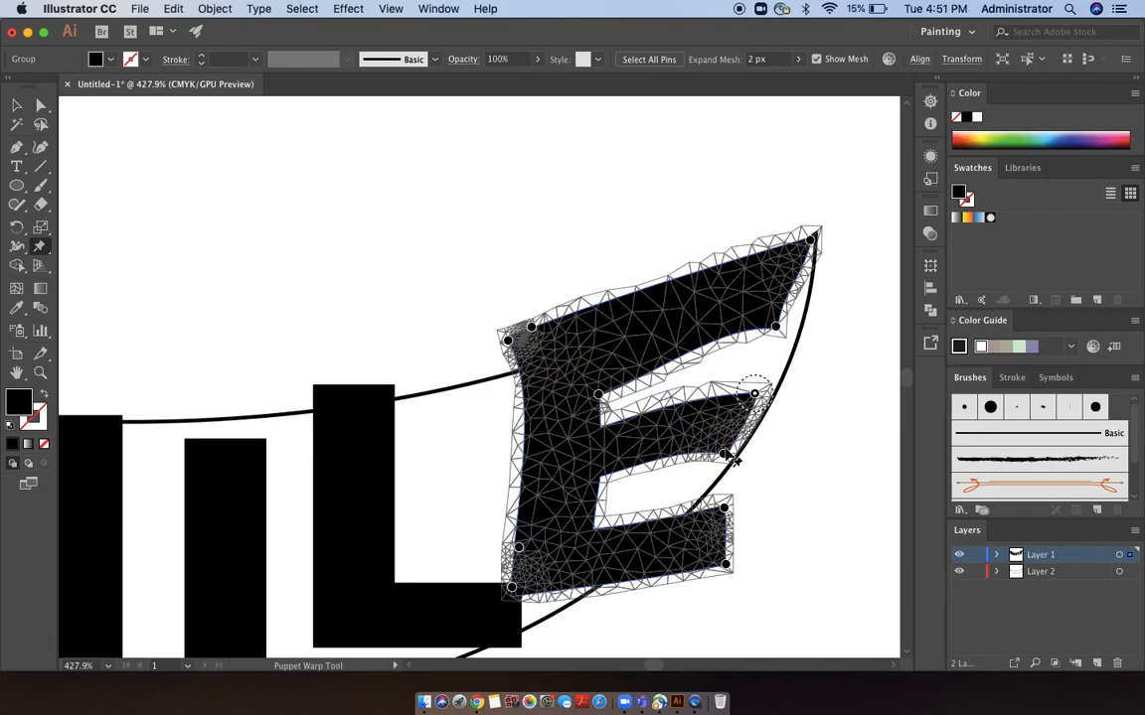
{"action": "scroll", "coordinate": [728, 457], "scroll_direction": "down", "scroll_amount": 5}
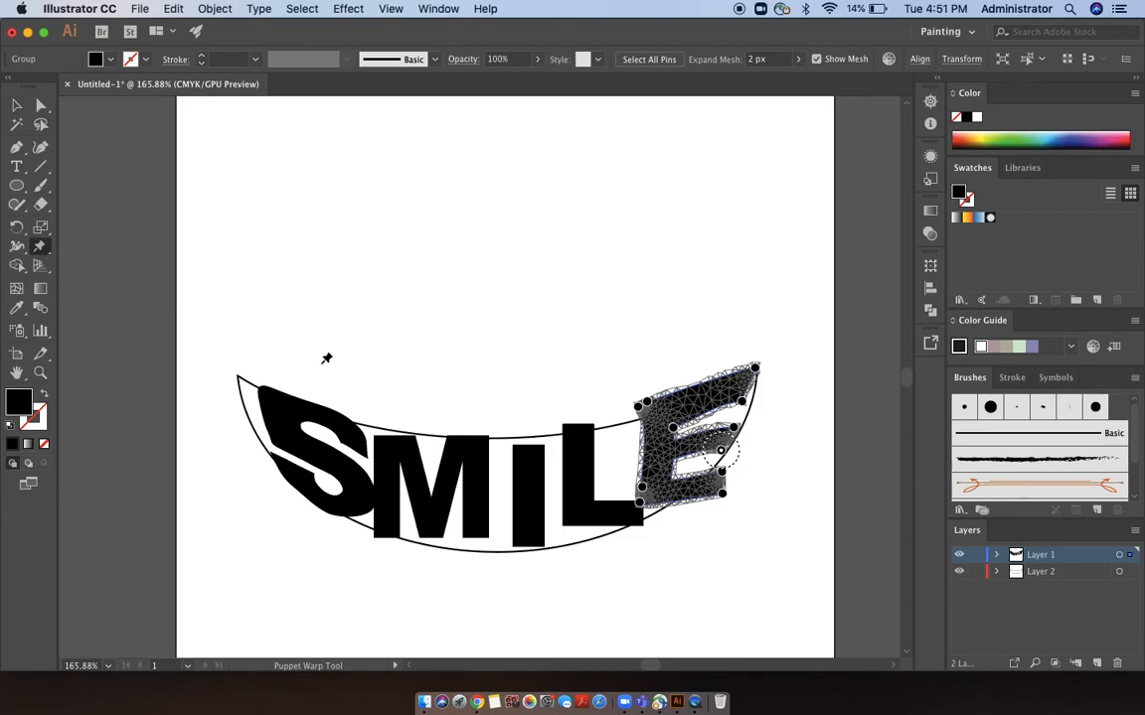
Finish the Puppet Warp edit by switching to the Selection tool, and deselect the E.
{"action": "left_click", "coordinate": [16, 105]}
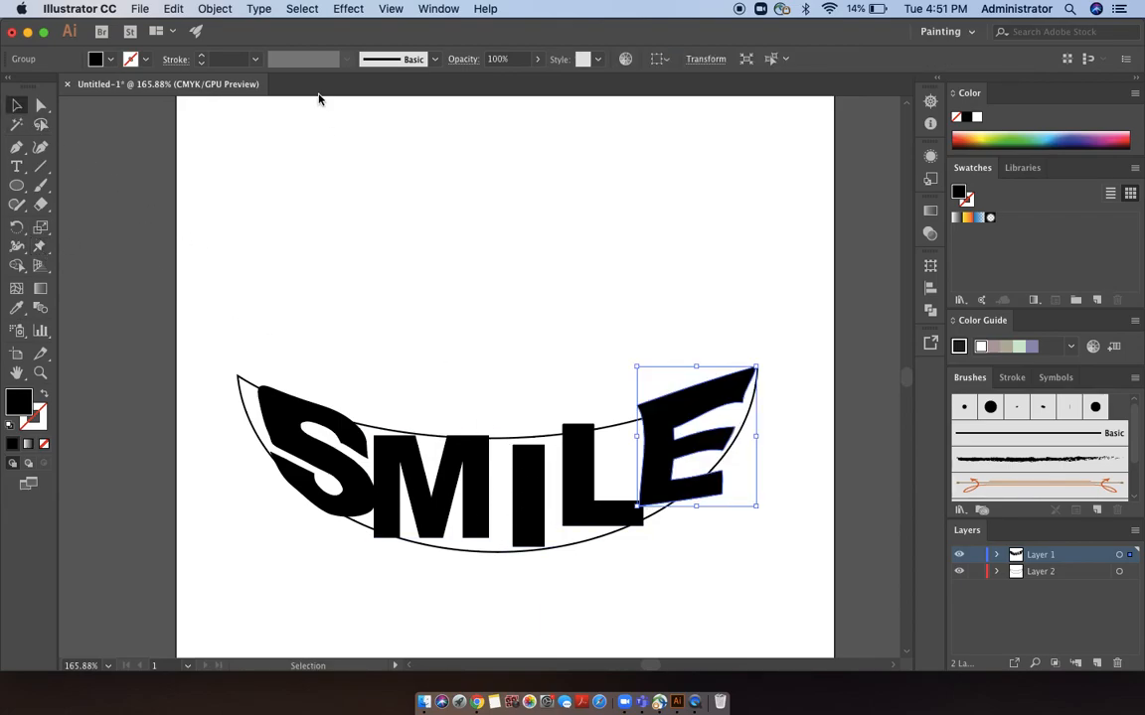
{"action": "left_click", "coordinate": [135, 8]}
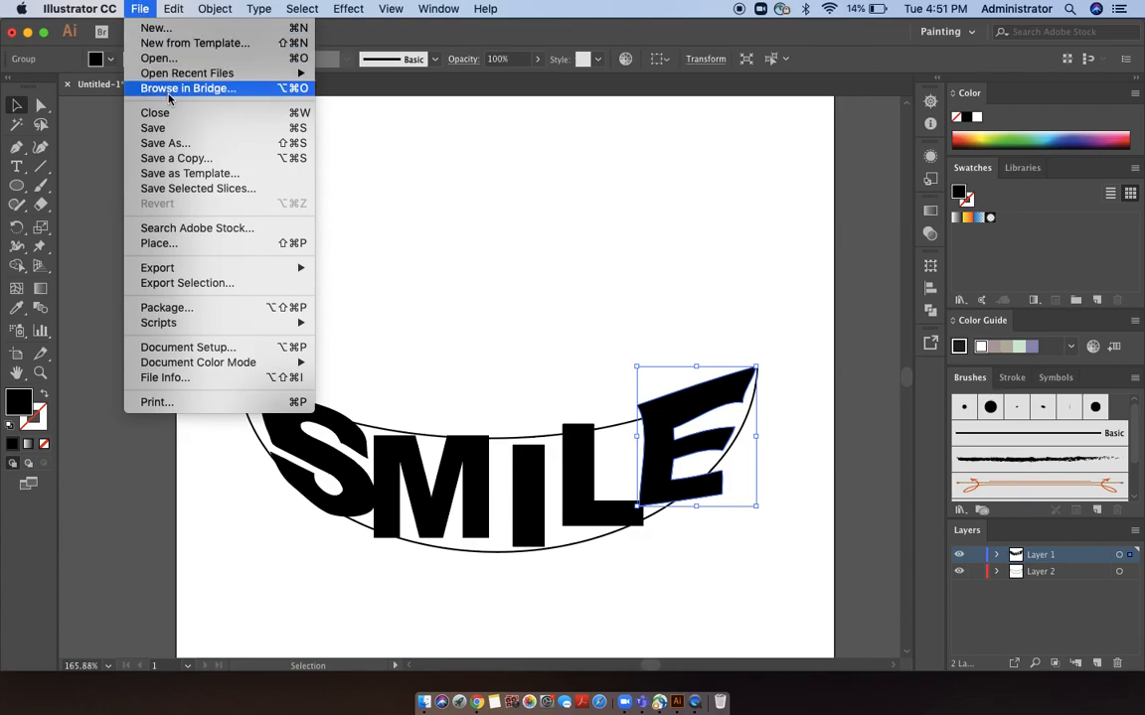
{"action": "left_click", "coordinate": [194, 271]}
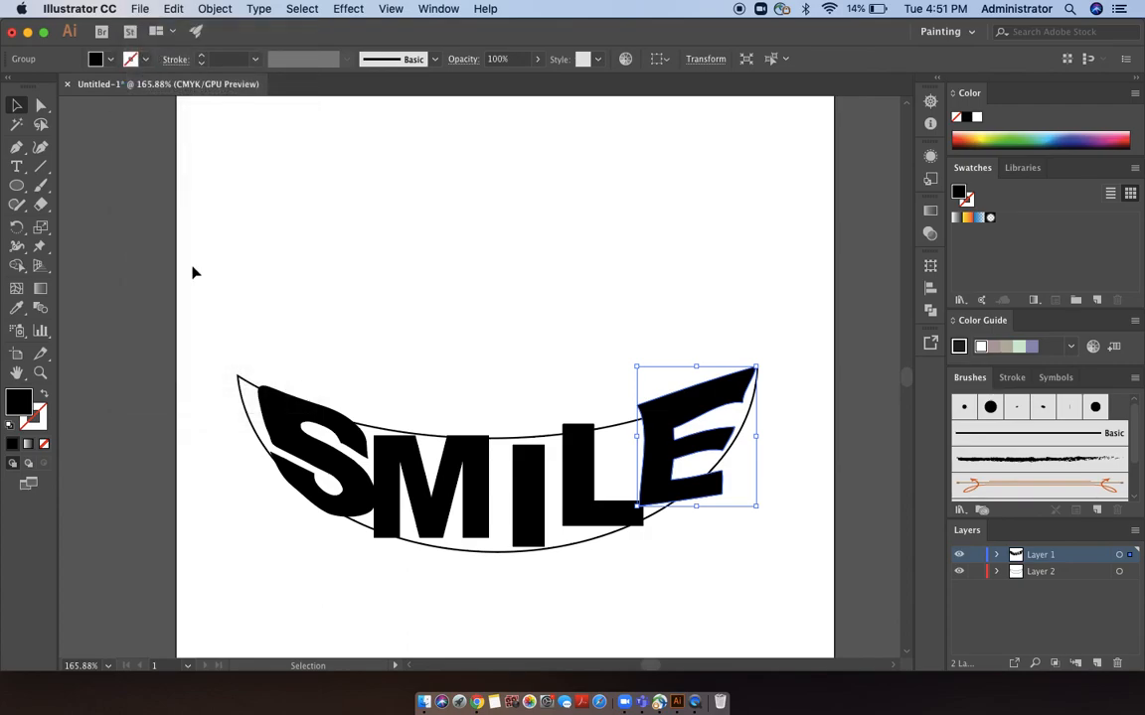
{"action": "left_click", "coordinate": [545, 331]}
{"action": "scroll", "coordinate": [546, 331], "scroll_direction": "down", "scroll_amount": 5}
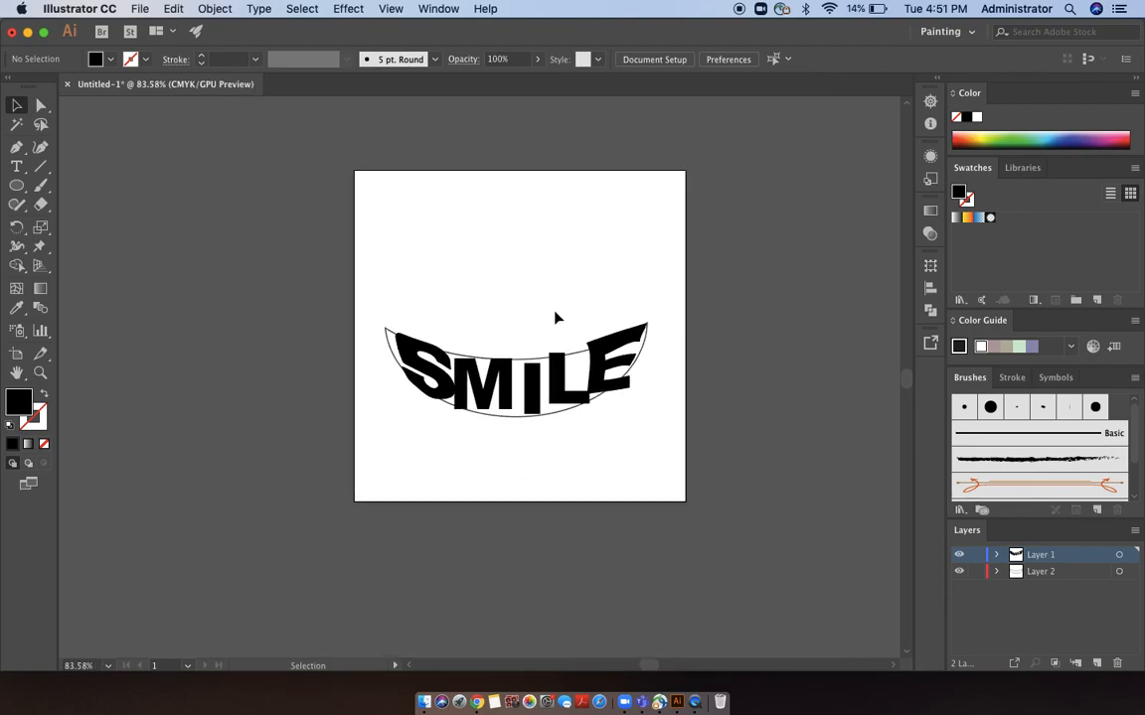
{"action": "scroll", "coordinate": [557, 317], "scroll_direction": "up", "scroll_amount": 3}
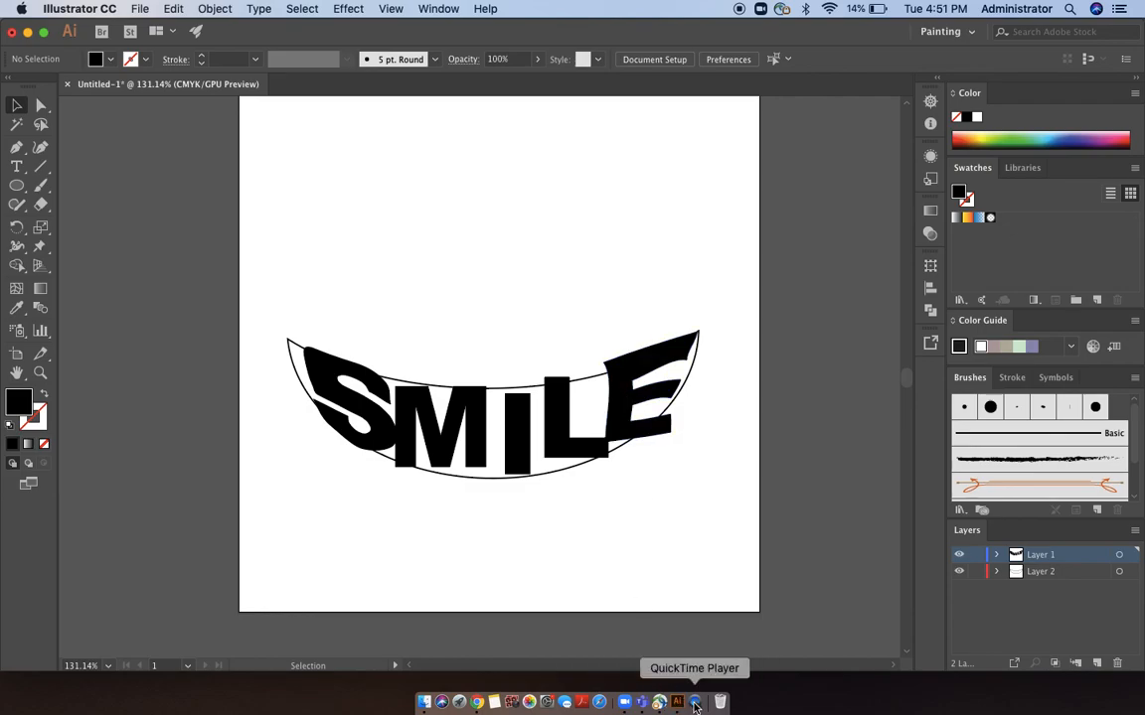